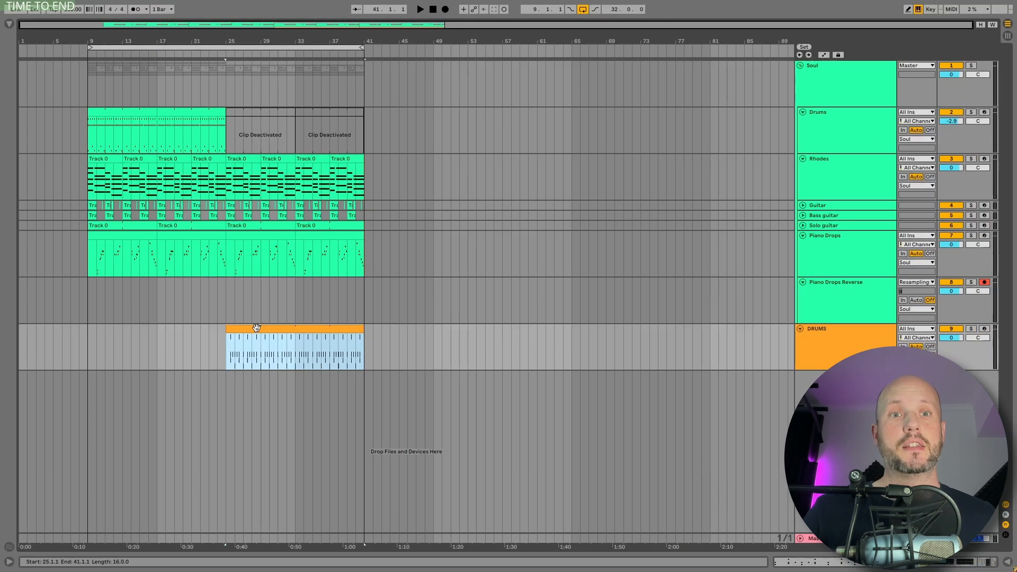
Play the arrangement from about bar 25 to hear the soul parts together with the new DRUMS track.
key("space")
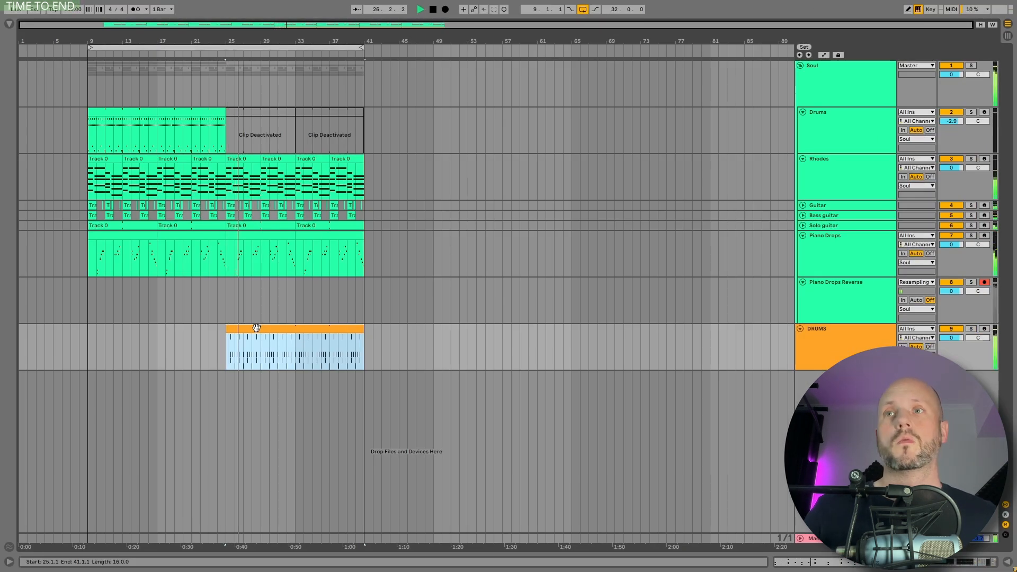
left_click(831, 336)
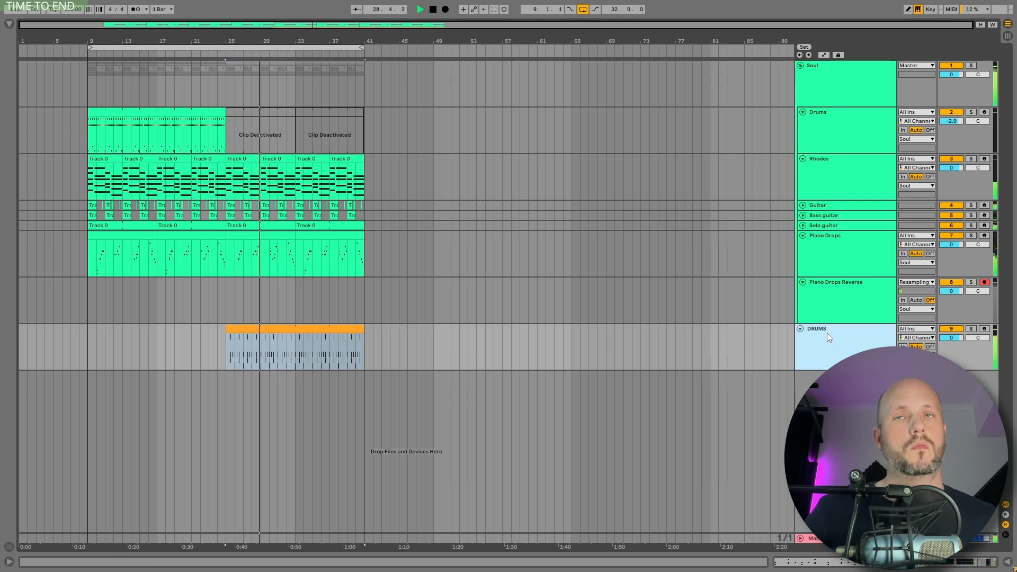
key("space")
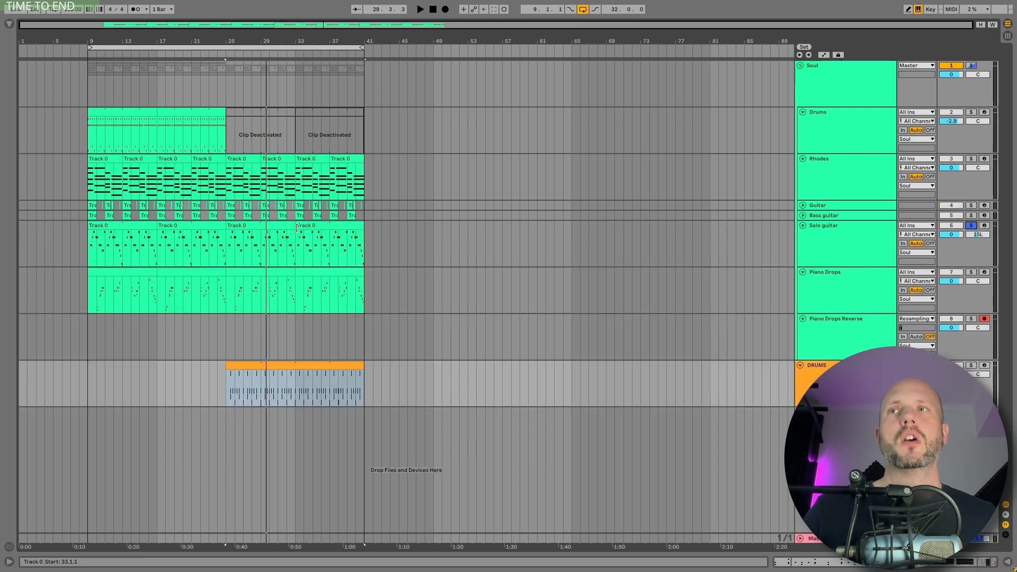
Deactivate the two Solo guitar clips between bars 25 and 41, auditioning the soloed track from bar 33.
left_click(247, 226)
key("0")
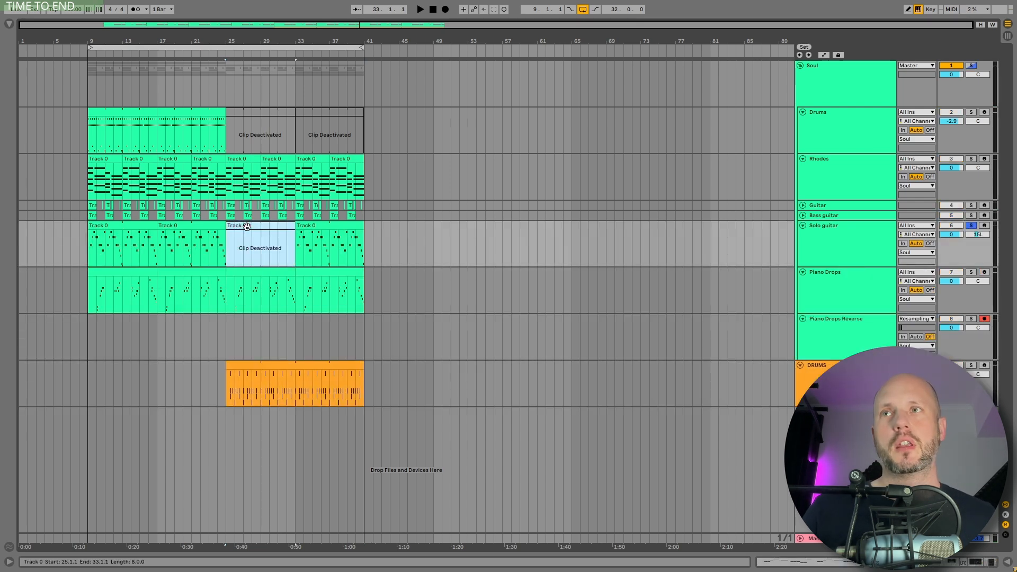
left_click(358, 225)
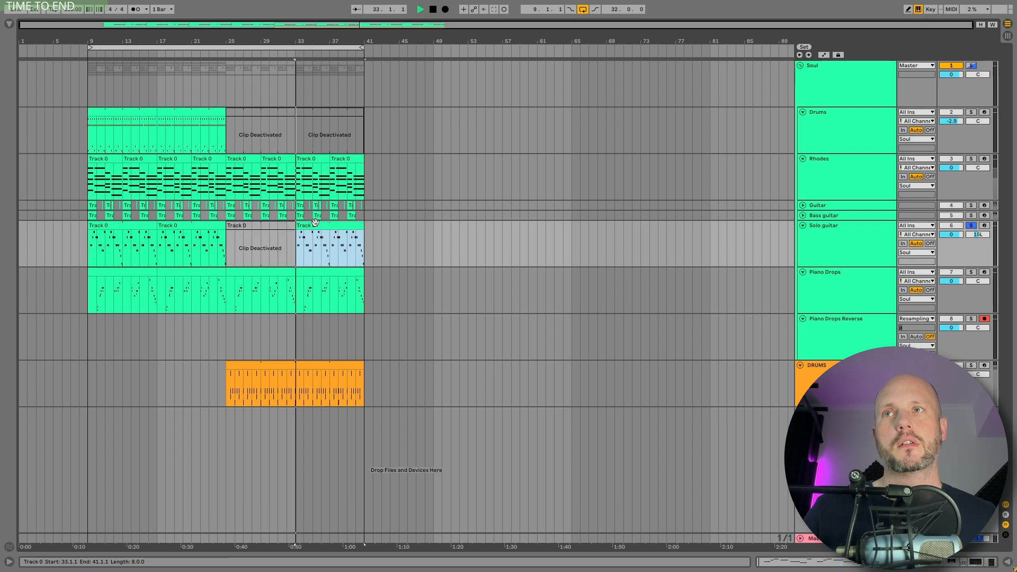
key("space")
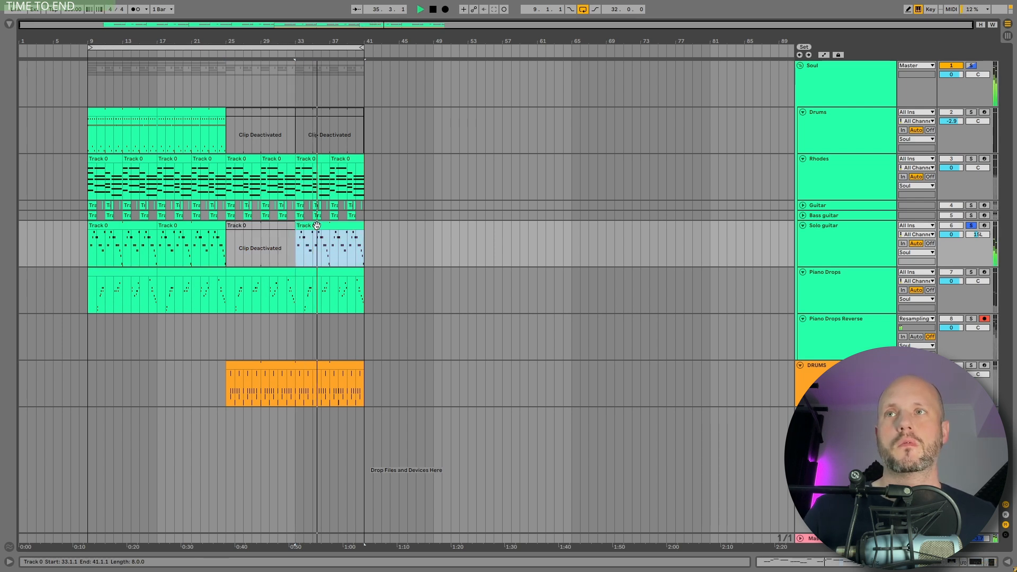
key("0")
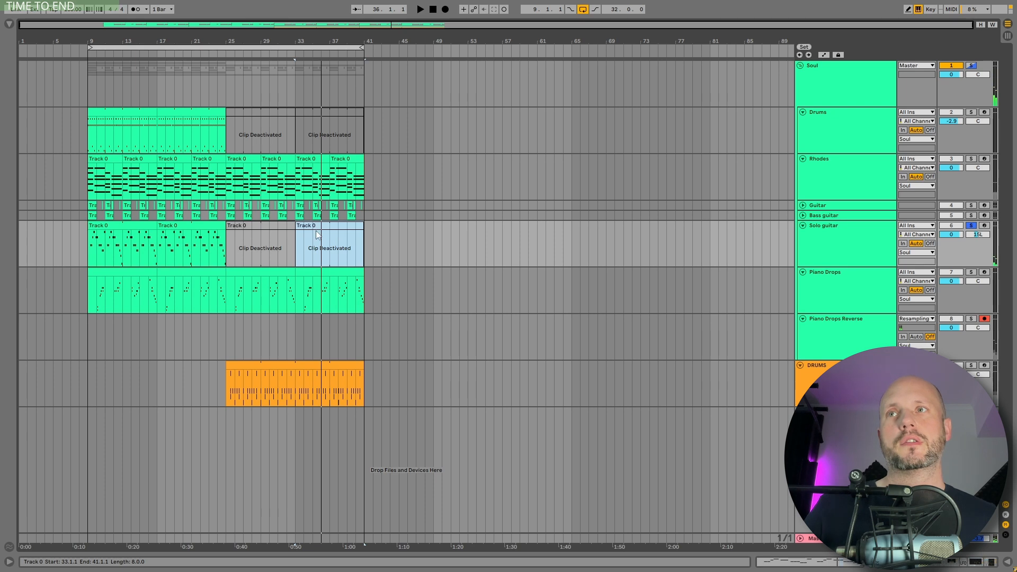
Deactivate the four Rhodes clips from bar 25 to bar 41 and play the arrangement from bar 25.
left_click(248, 157)
key("0")
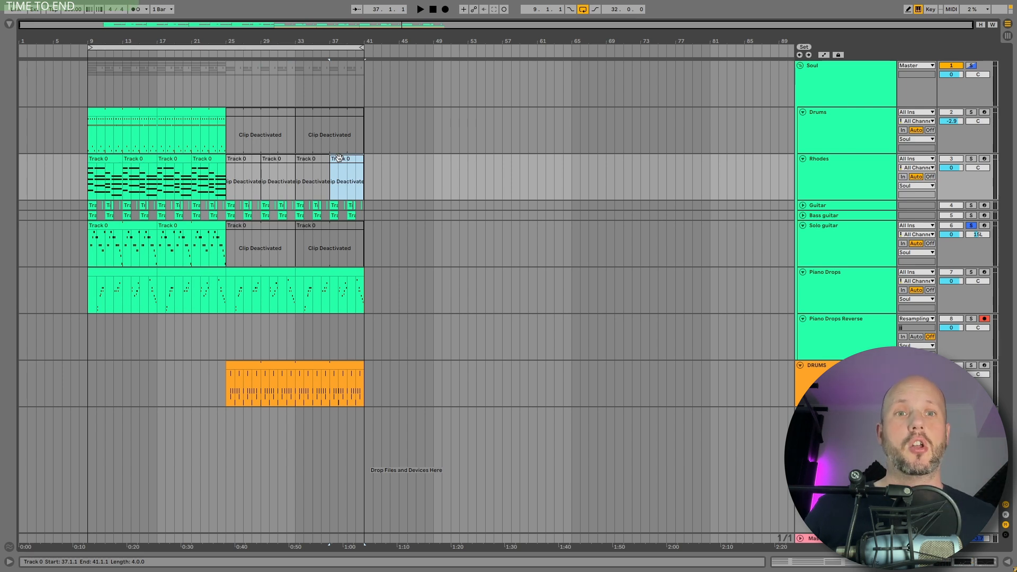
left_click(243, 158)
key("space")
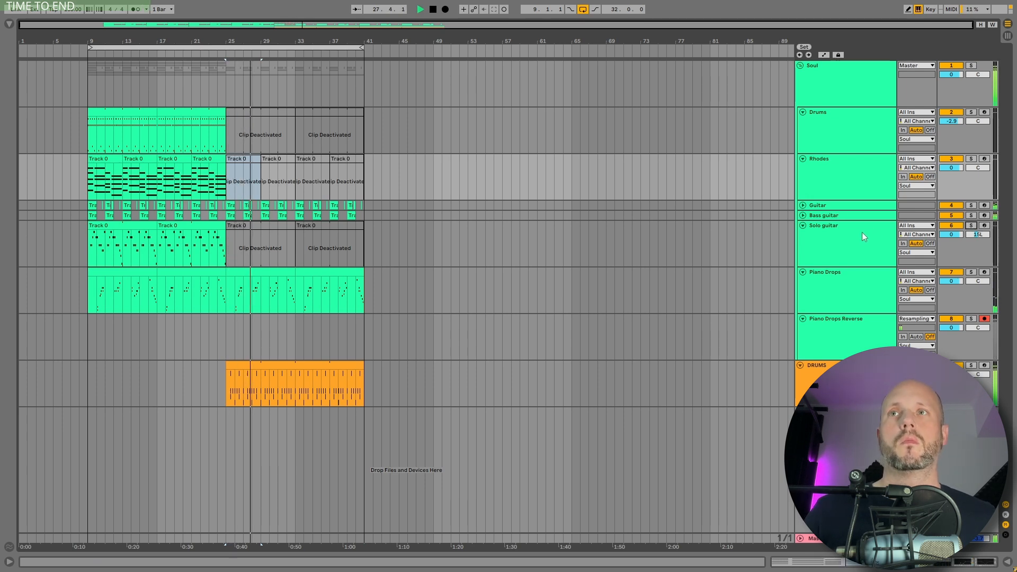
Unfold the Guitar track, deactivate all its clips from bar 25 to bar 41, and play from bar 25.
left_click(803, 205)
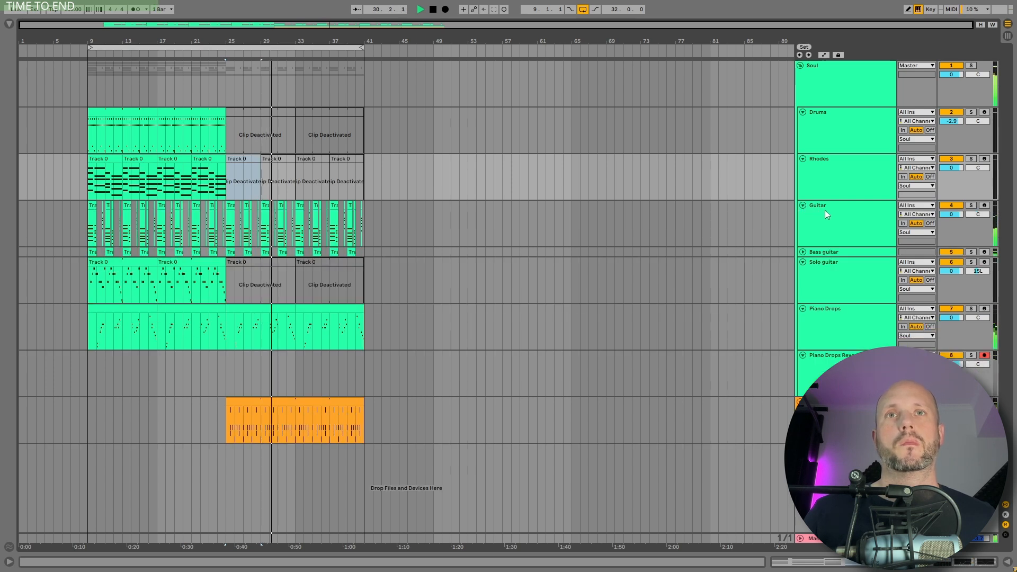
key("space")
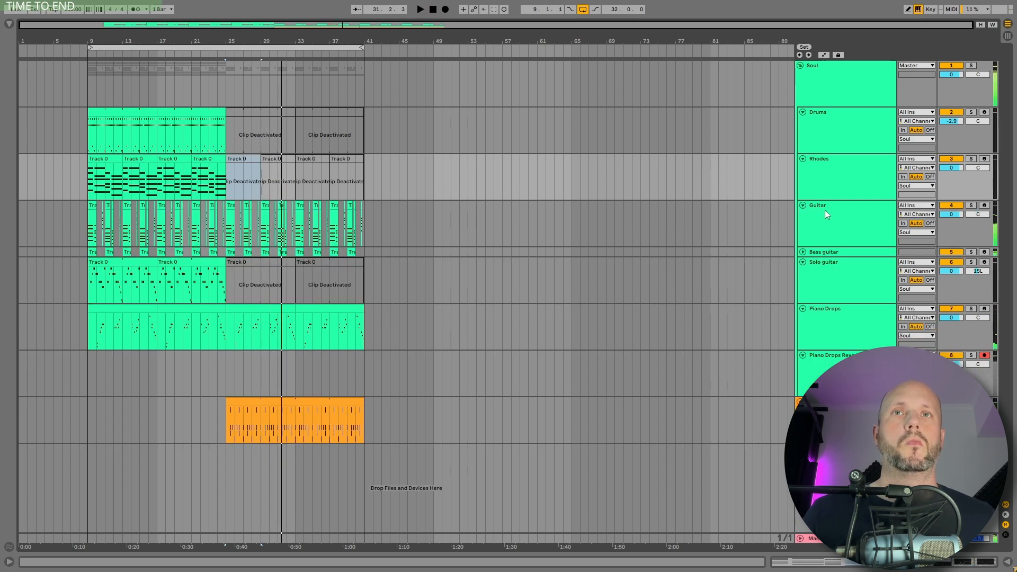
left_click_drag(370, 214, 226, 223)
key("0")
key("space")
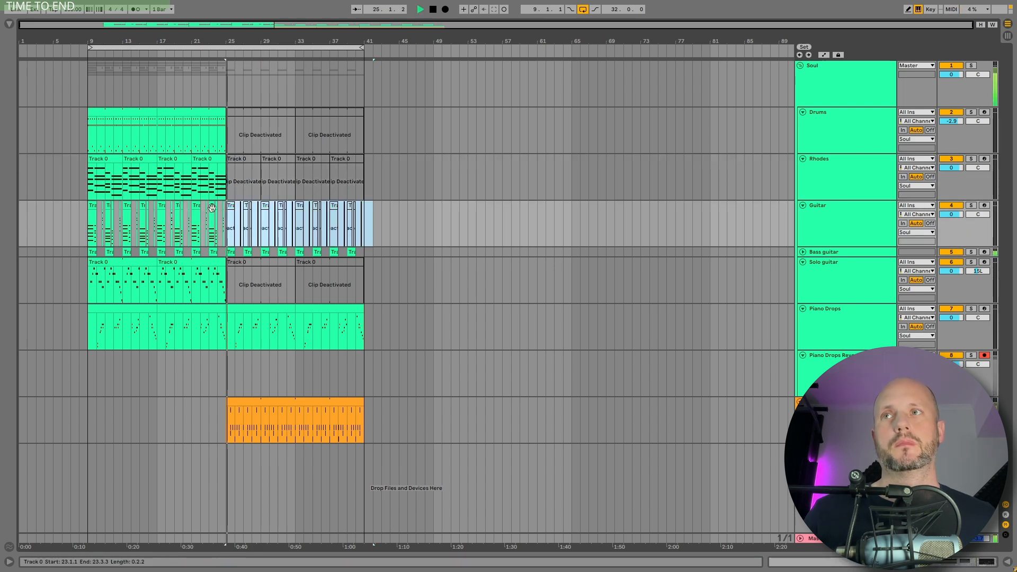
Unfold the Bass guitar track and select bar 26 of the Piano Drops clip.
left_click(802, 251)
left_click_drag(251, 365, 272, 360)
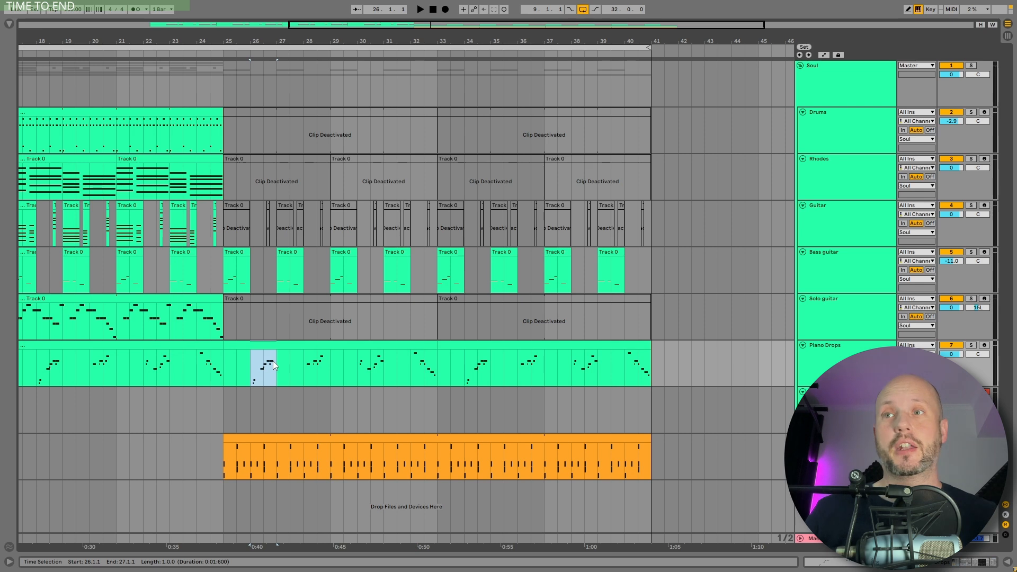
Play the drop from bar 25 to hear the VITAL GUNS layers with the drums and remaining soul parts.
left_click(799, 71)
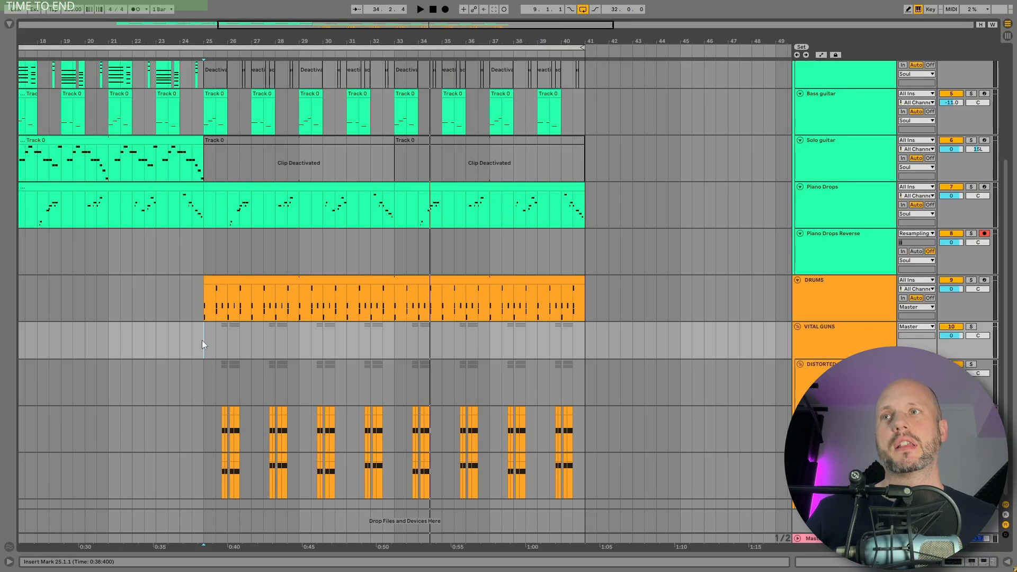
key("space")
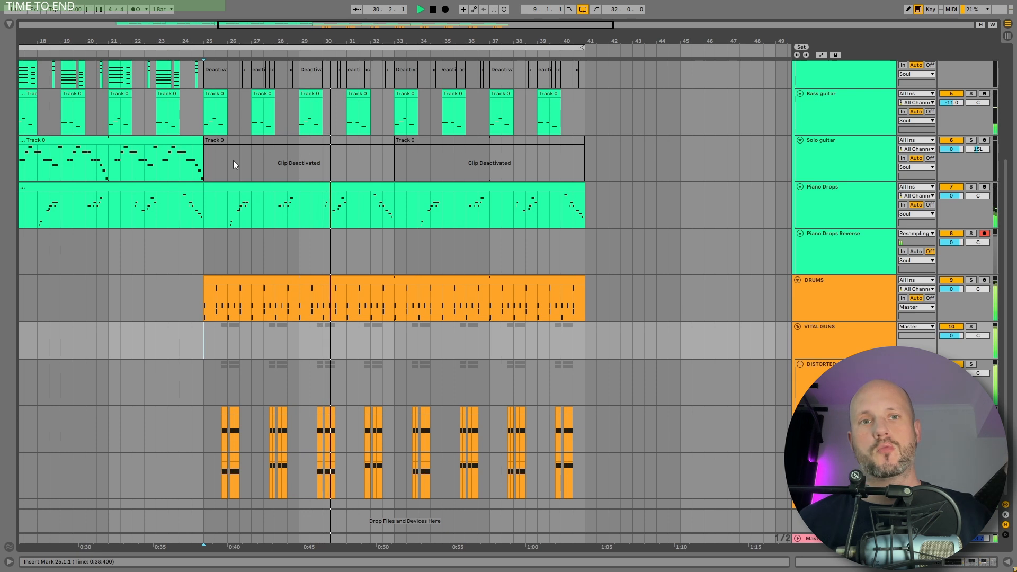
key("space")
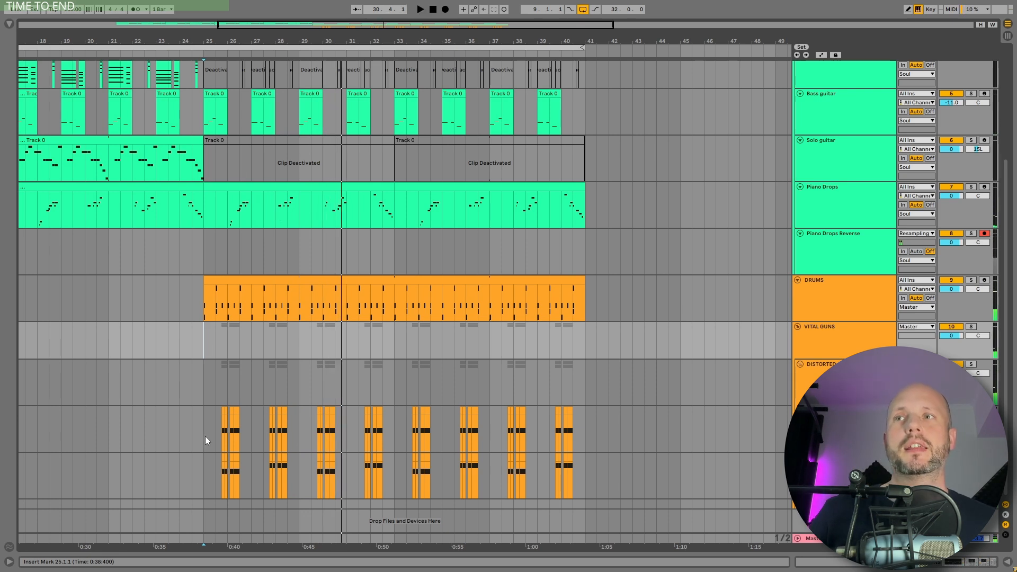
Audition the first gun clip on the soloed TOP track and select its Shifter device for inspection.
left_click_drag(202, 422, 252, 417)
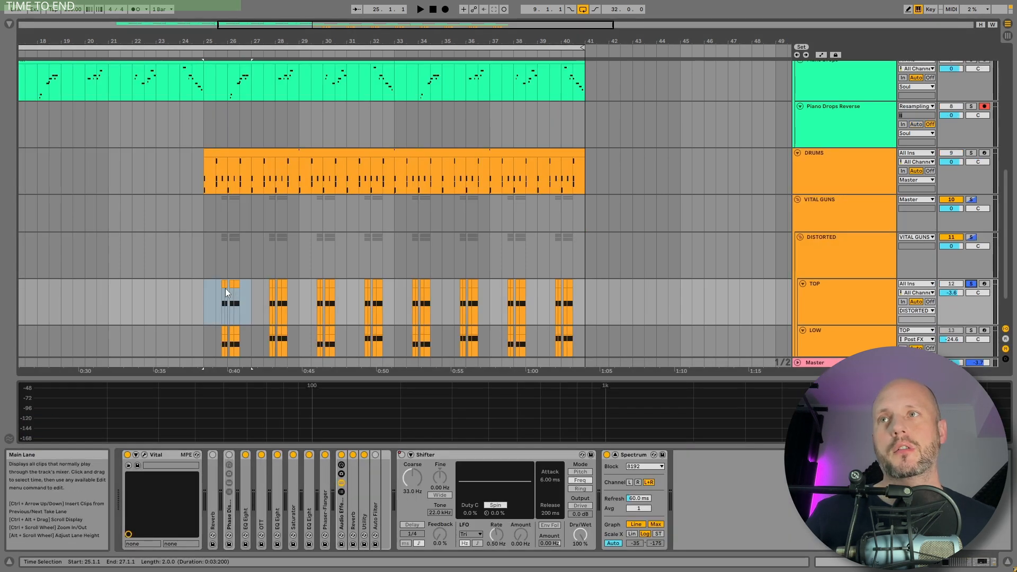
left_click(224, 289)
key("space")
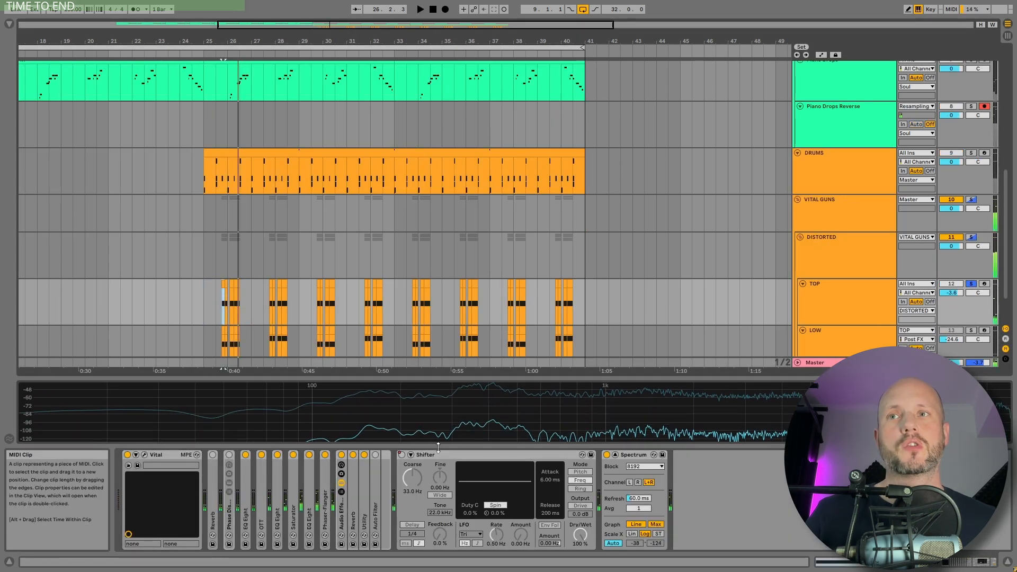
left_click(464, 455)
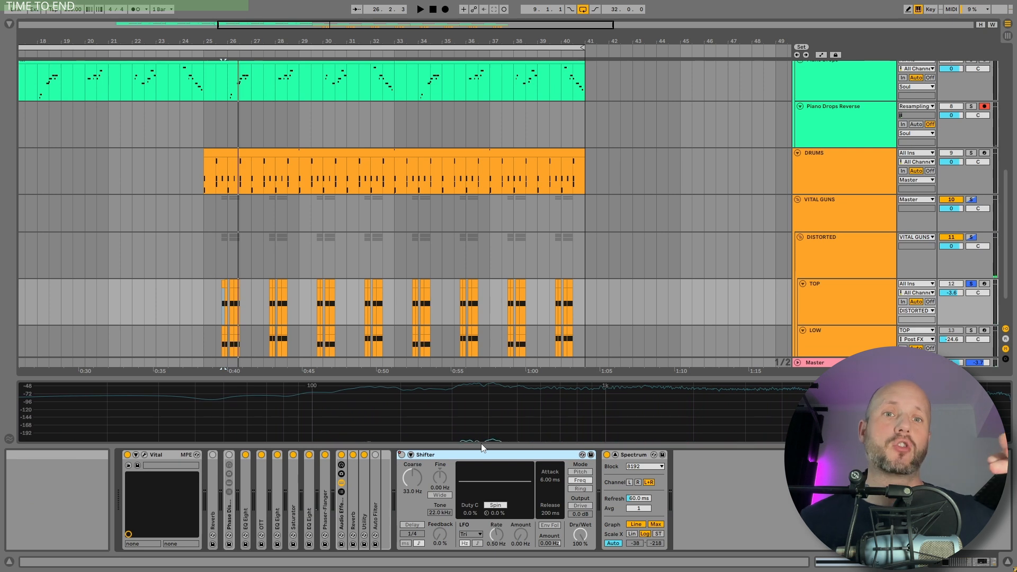
Open the Bass guitar clip at bar 25 in an enlarged note editor and audition it with the track soloed.
scroll(307, 253, "up", 10)
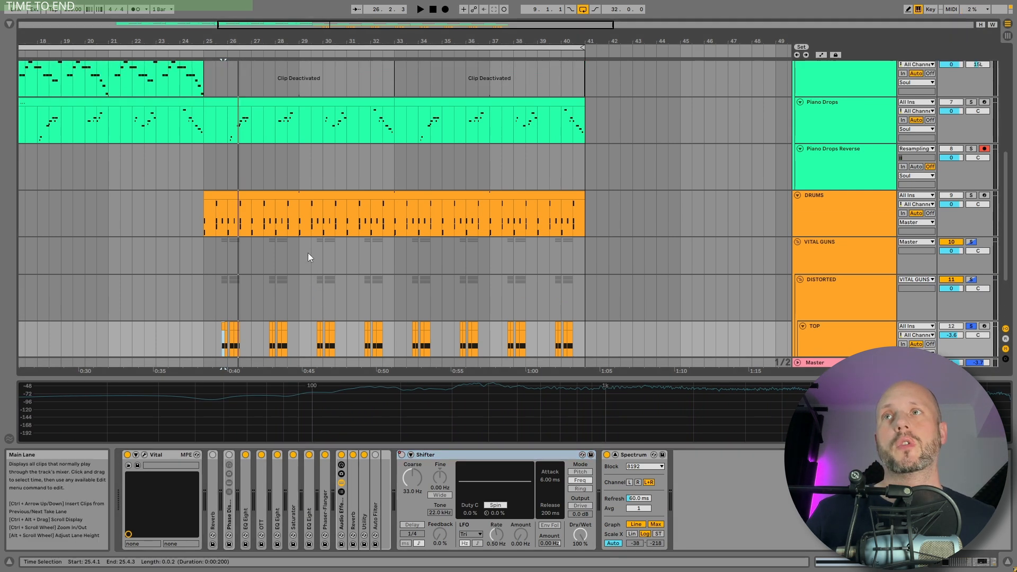
left_click(215, 267)
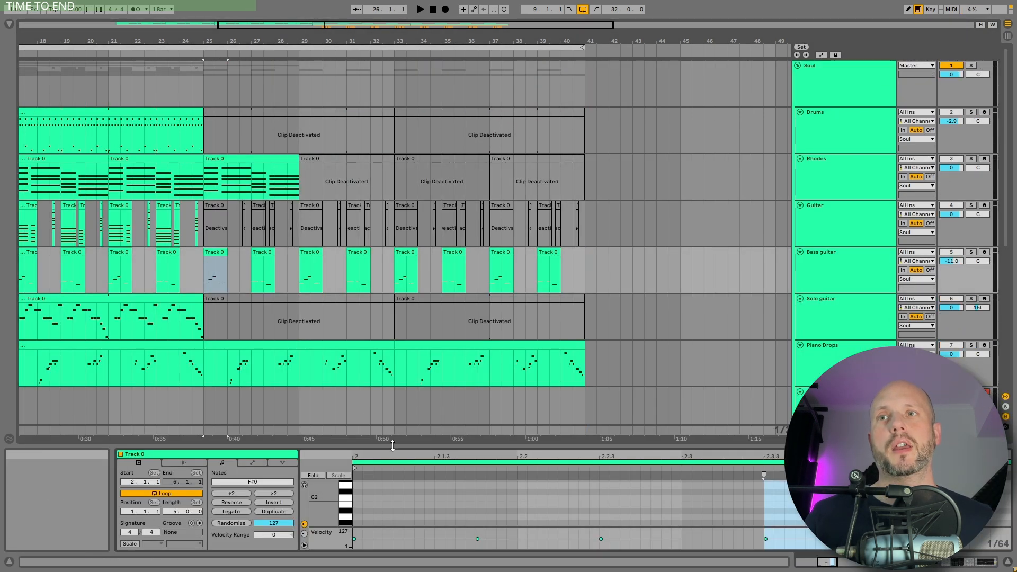
left_click_drag(391, 447, 405, 177)
left_click_drag(245, 356, 265, 421)
key("space")
left_click(970, 114)
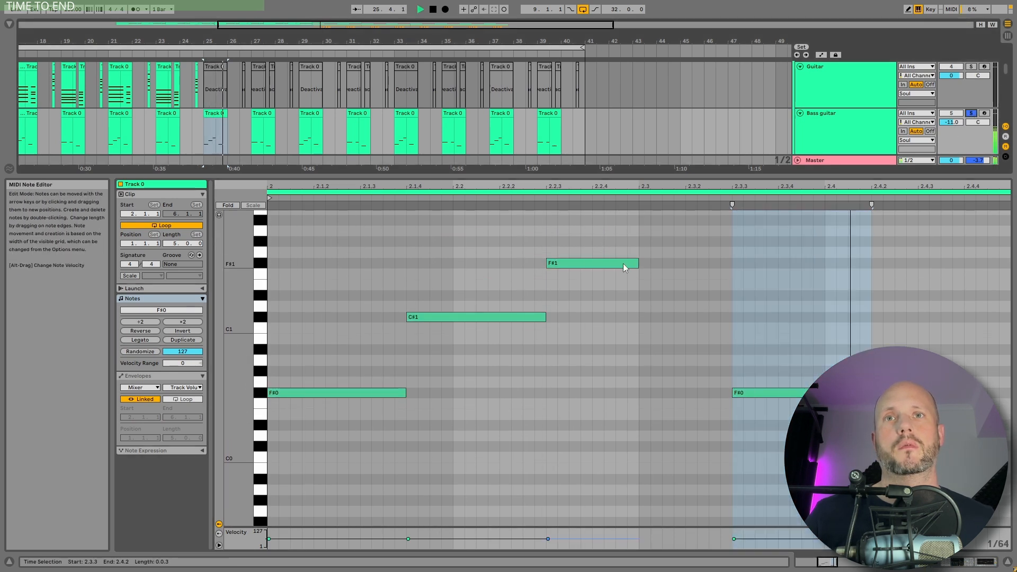
key("space")
Examine and play the notes of the Bass guitar clip at bar 27, and close the note editor.
left_click(784, 389)
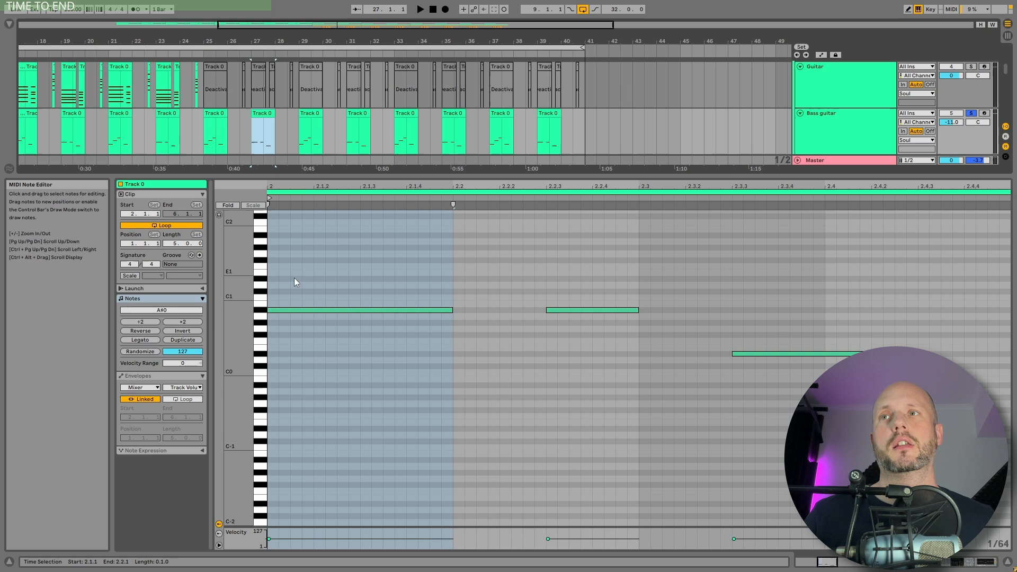
key("space")
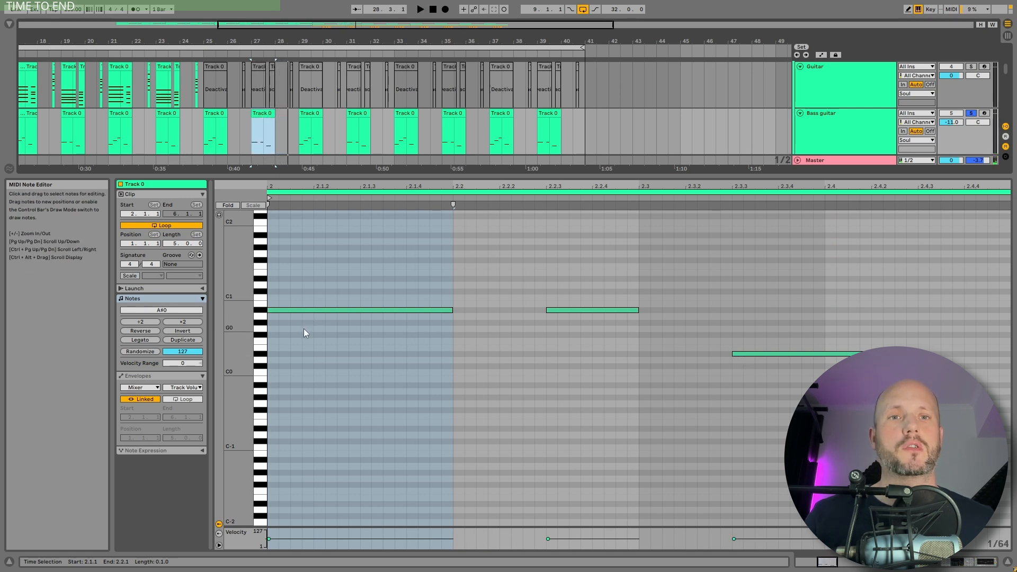
key("ctrl+alt+l")
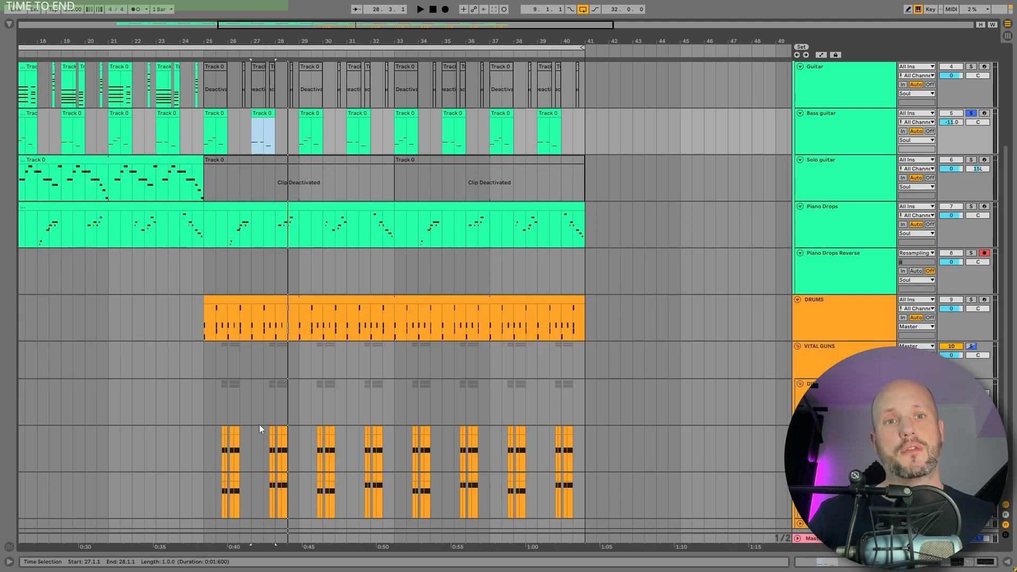
scroll(345, 212, "down", 1)
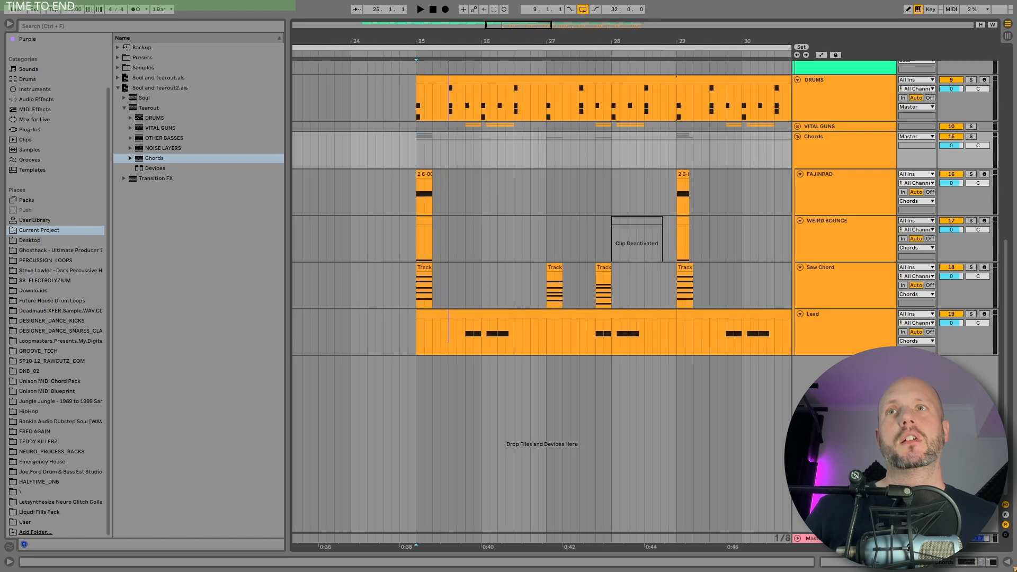
Solo the Saw Chord track and audition its clips at bars 25, 27 and 27.4.
left_click_drag(449, 342, 450, 366)
left_click(420, 267)
left_click(972, 268)
key("space")
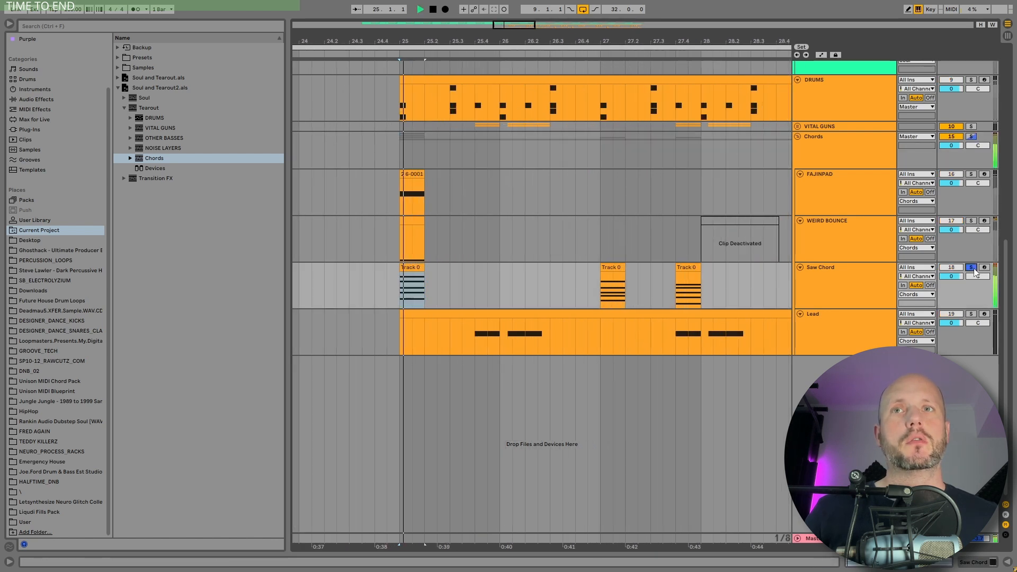
left_click(613, 268)
left_click(688, 267)
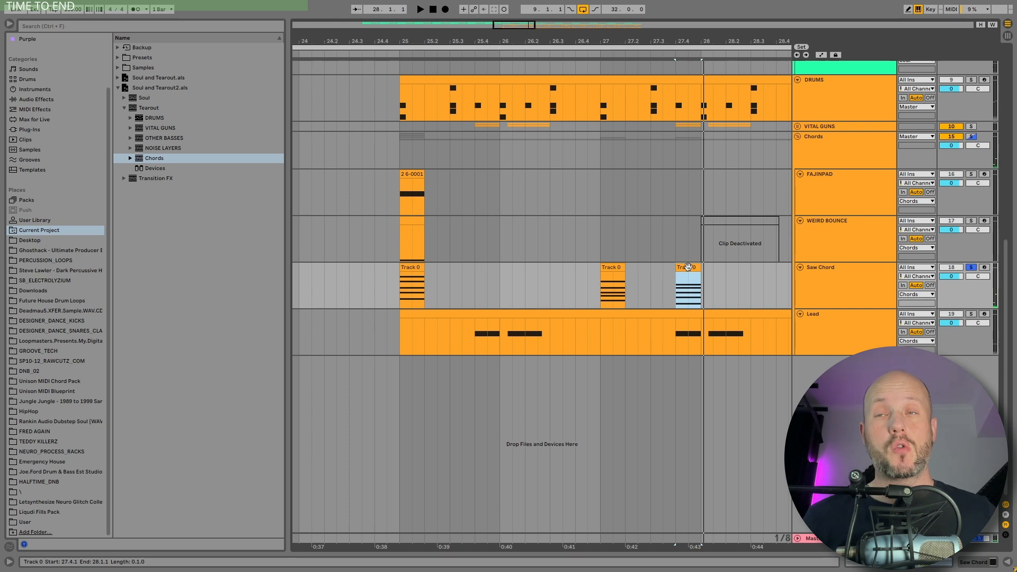
Audition the Lead track soloed from its first notes at 25.4, and turn its solo off.
left_click(474, 346)
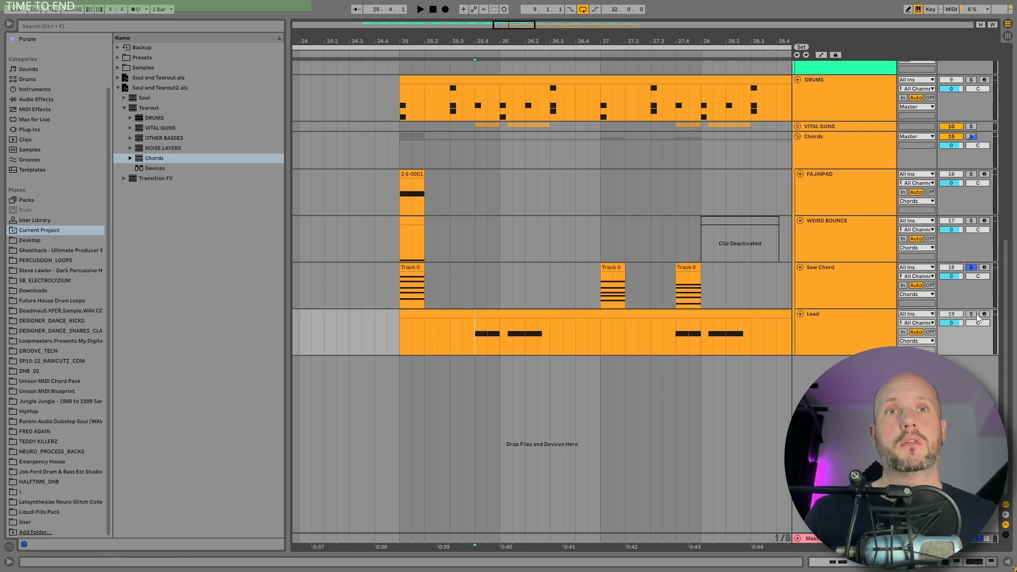
key("space")
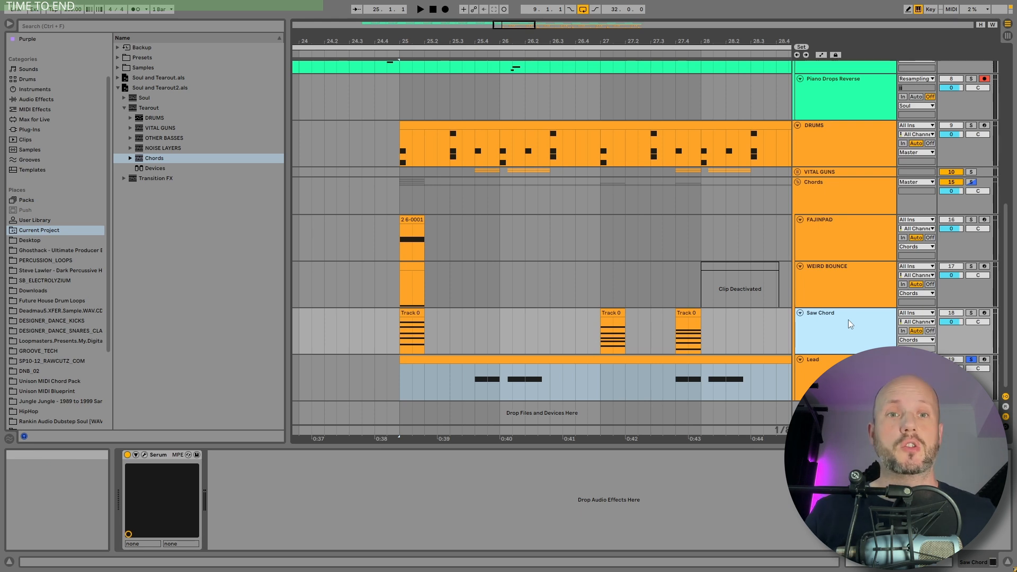
left_click(971, 359)
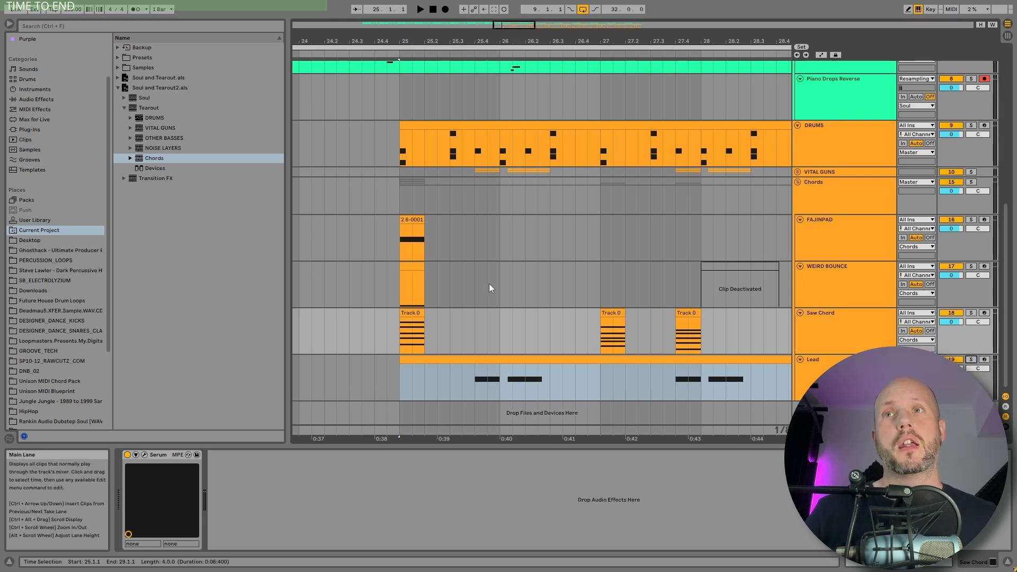
Solo the WEIRD BOUNCE track and play its clip from bar 25.
left_click(399, 285)
left_click(971, 266)
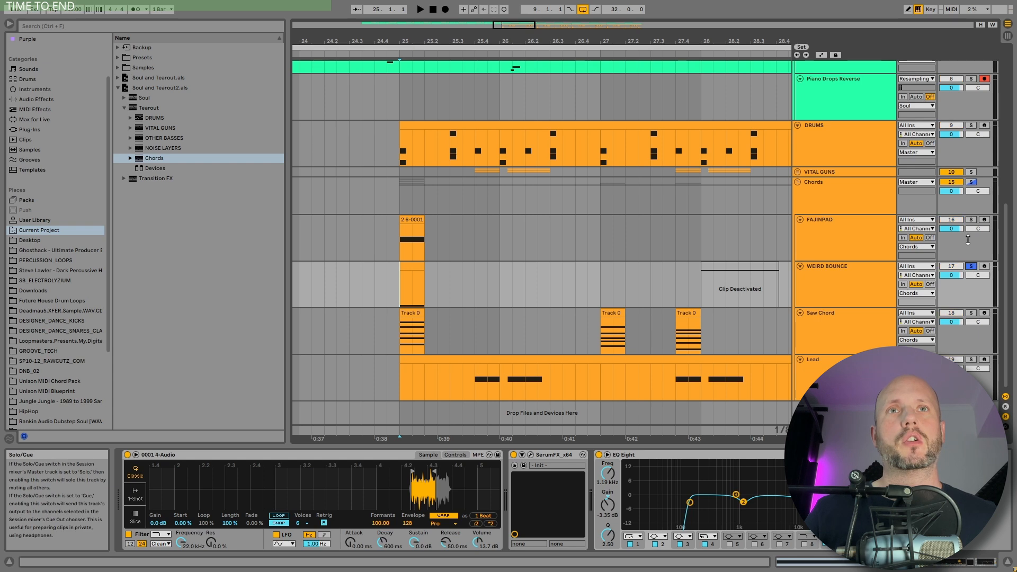
key("space")
key("space")
Audition the FAJINPAD track soloed from bar 25, and turn its solo off.
left_click(971, 220)
key("space")
key("space")
left_click(971, 220)
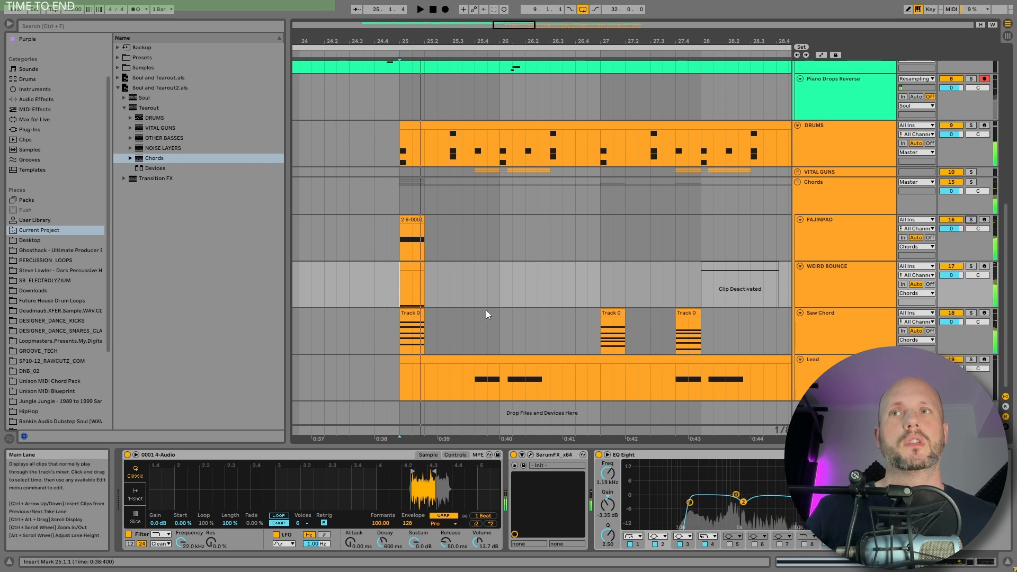
Play the drop from bar 25 and deactivate the Rhodes clip spanning bars 25 to 29.
key("space")
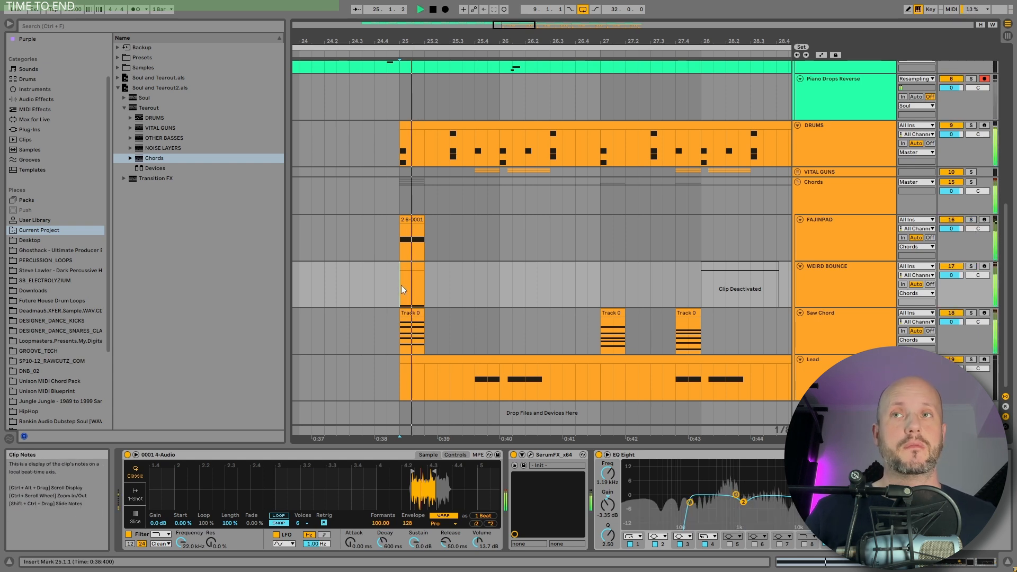
left_click_drag(559, 41, 529, 28)
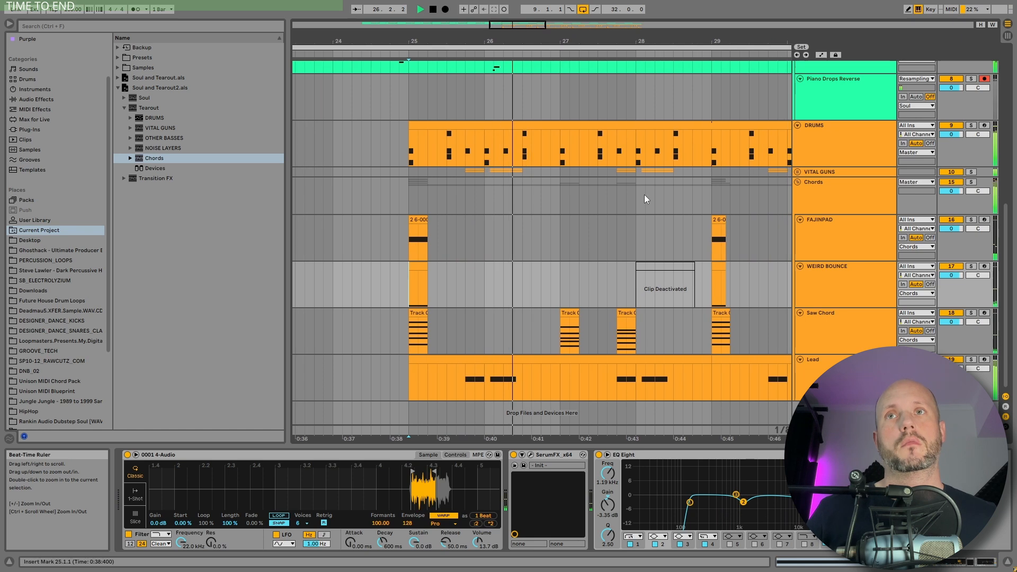
scroll(776, 208, "up", 10)
scroll(748, 196, "up", 4)
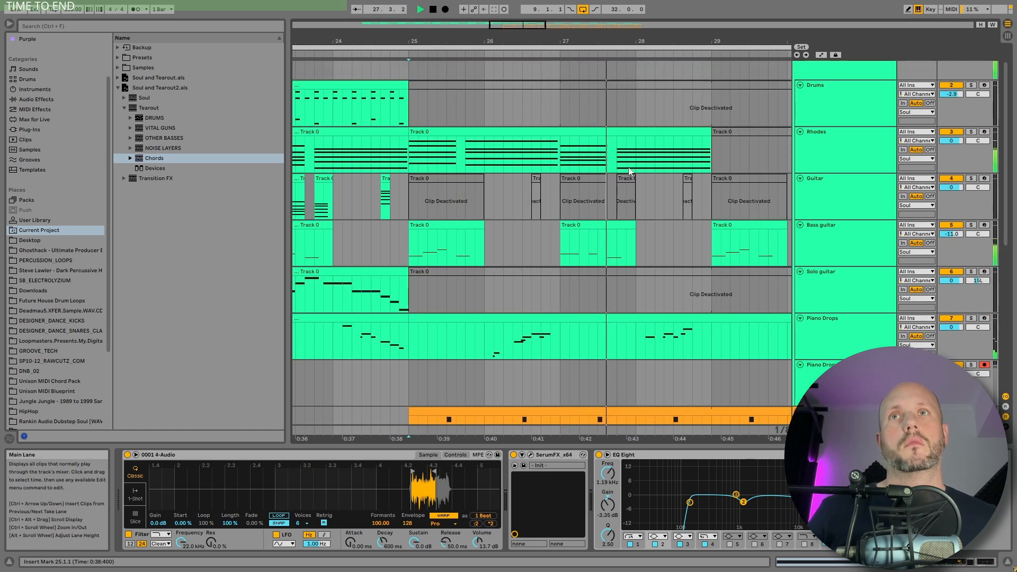
left_click(615, 141)
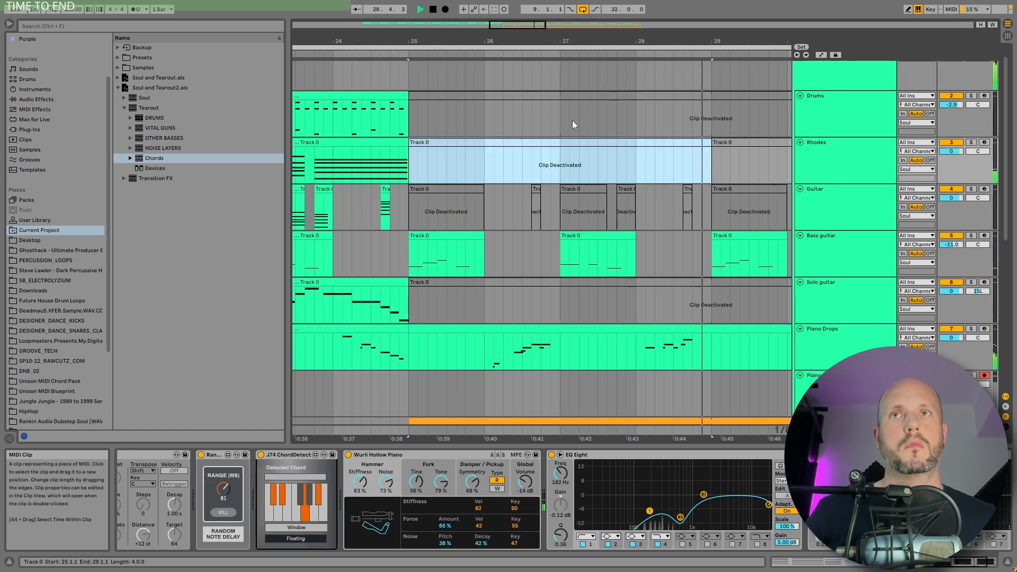
Hide the browser to give the arrangement the full window width.
left_click_drag(566, 45, 510, 41)
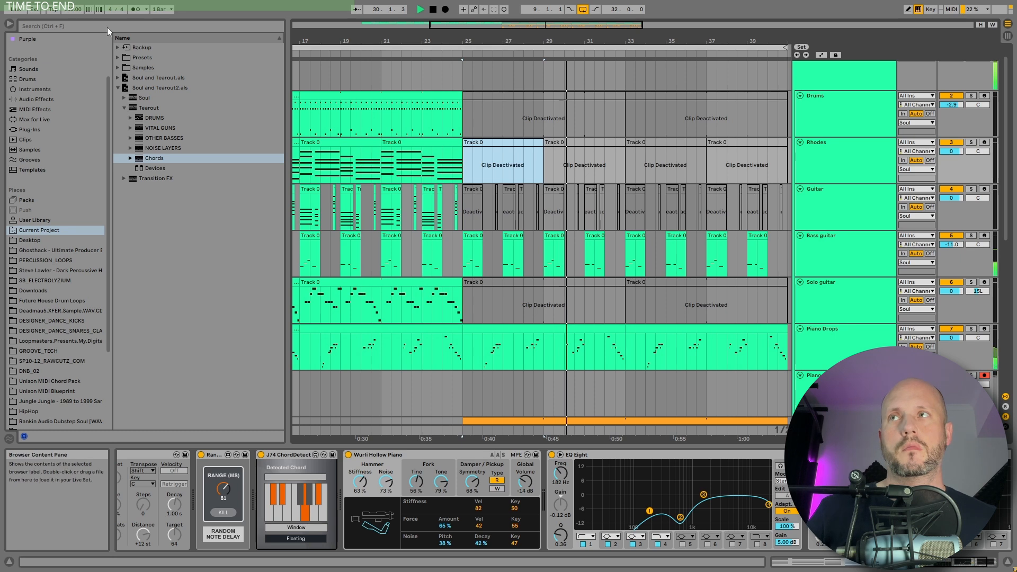
key("ctrl+alt+b")
left_click_drag(277, 42, 377, 37)
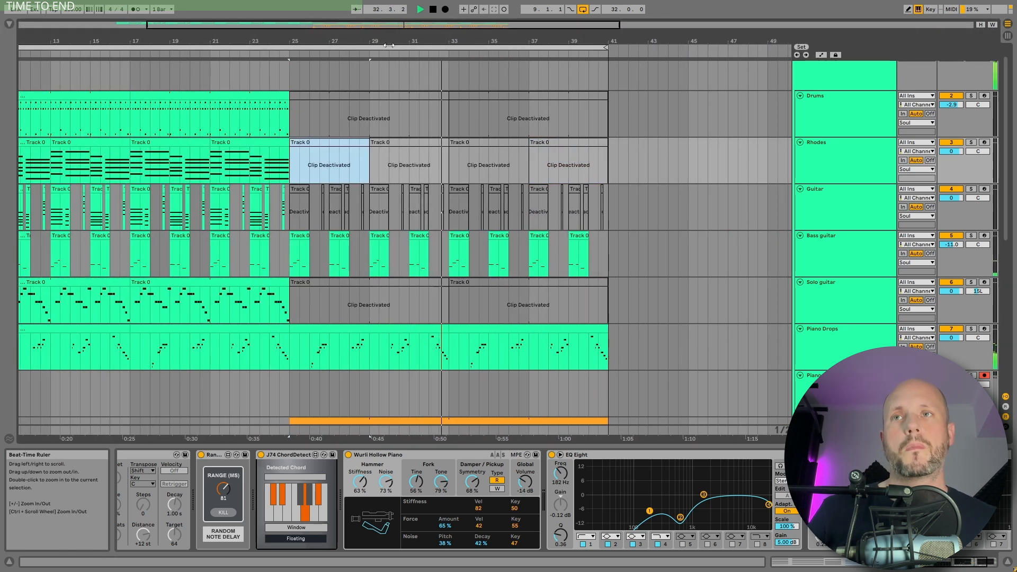
Inspect the notes of the short orange Bass guitar clips after bar 25, and play the drop from bar 25.
scroll(488, 223, "down", 5)
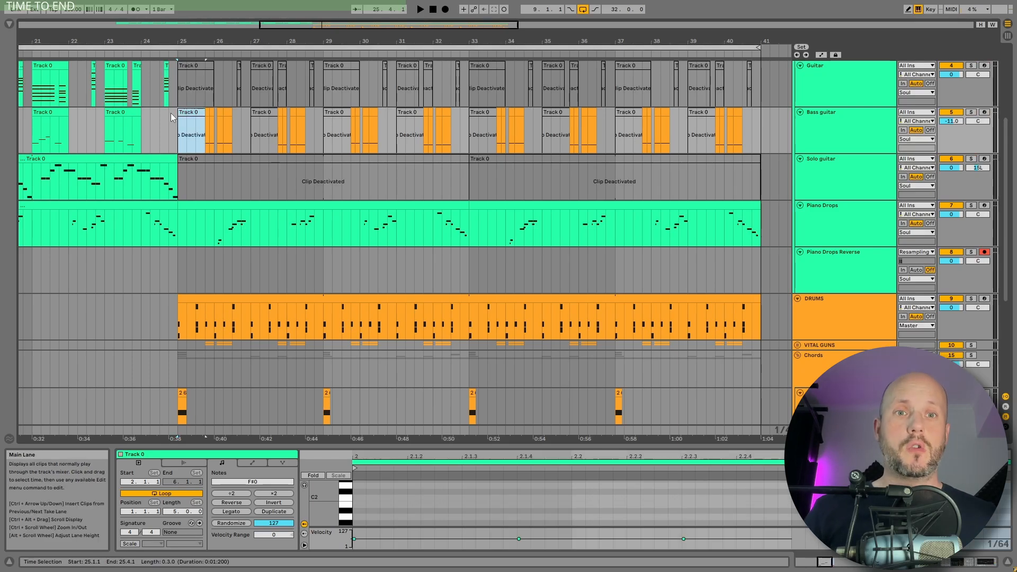
left_click(208, 113)
left_click(227, 112, "shift")
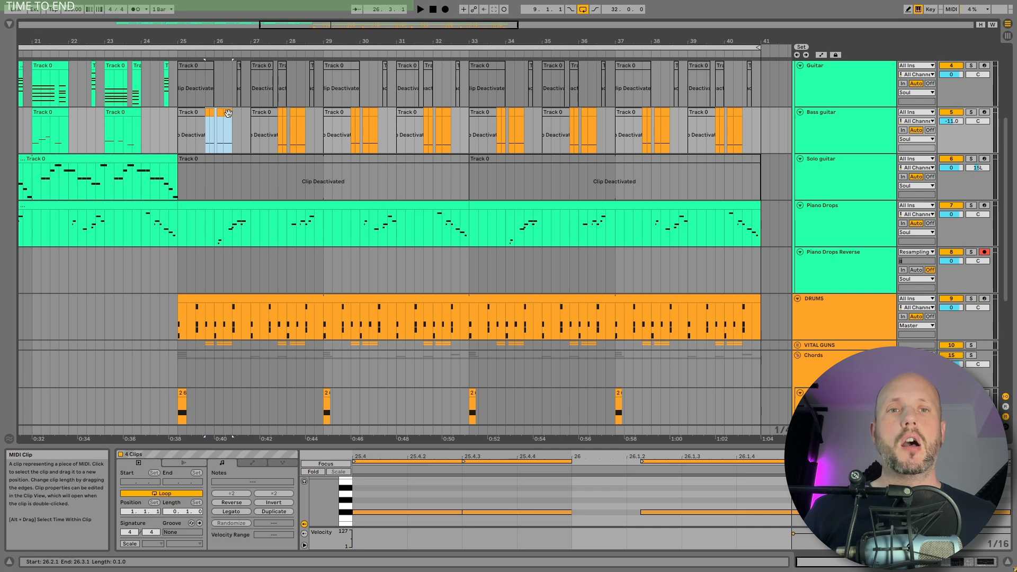
left_click(301, 129)
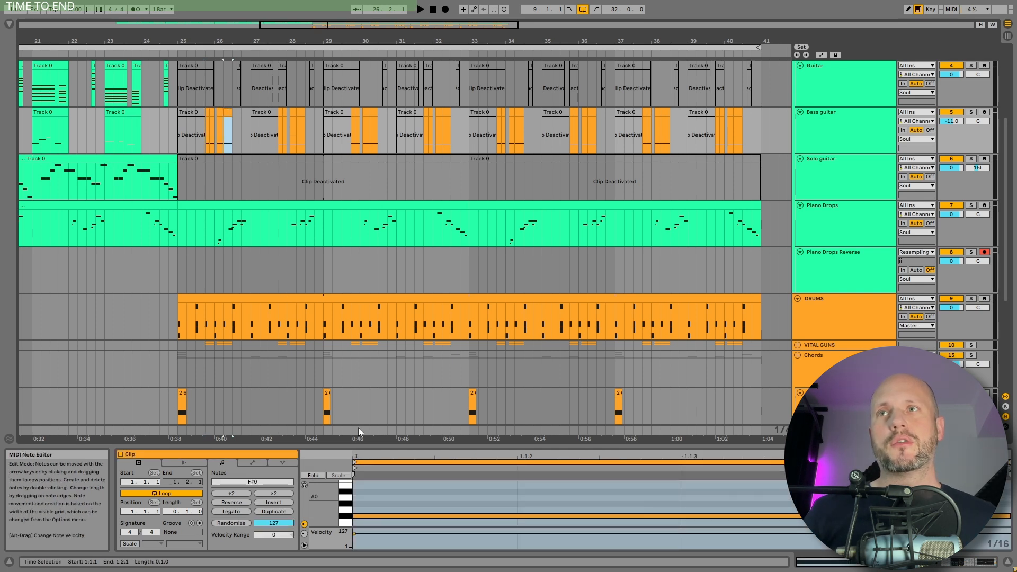
left_click(383, 520)
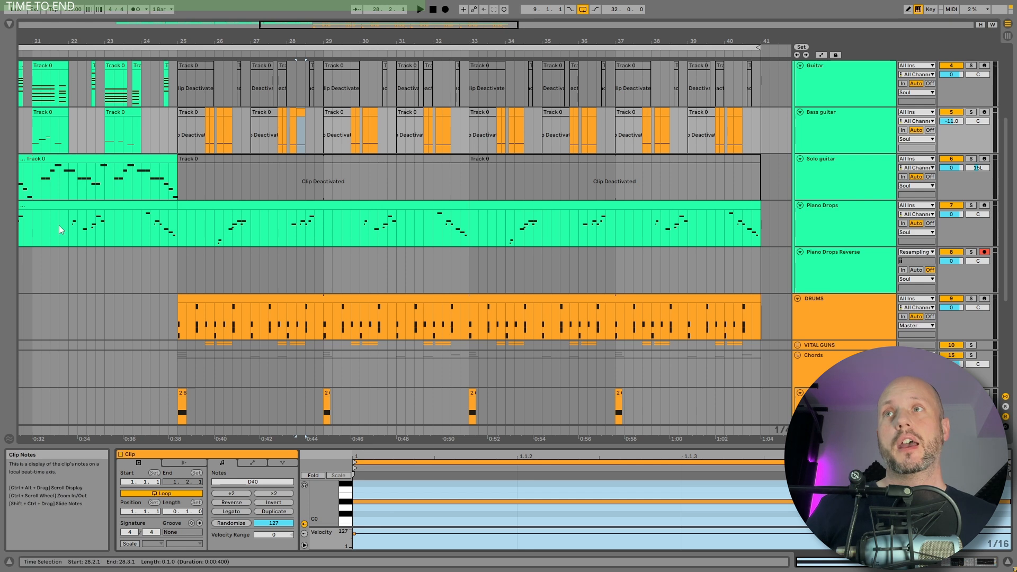
left_click(179, 132)
key("space")
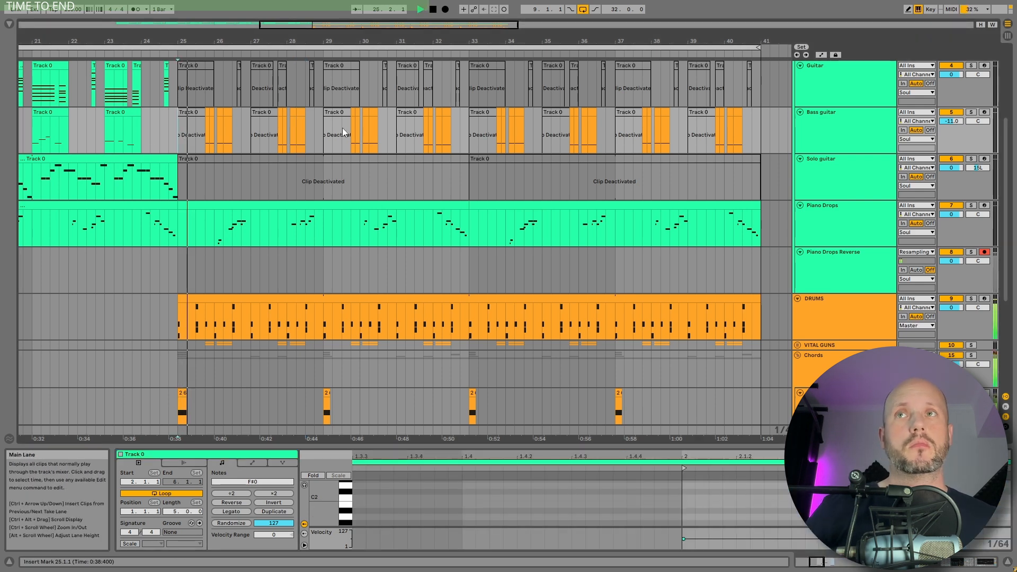
Reactivate the Rhodes clip at bar 25 and enlarge its note editor.
left_click_drag(413, 42, 414, 27)
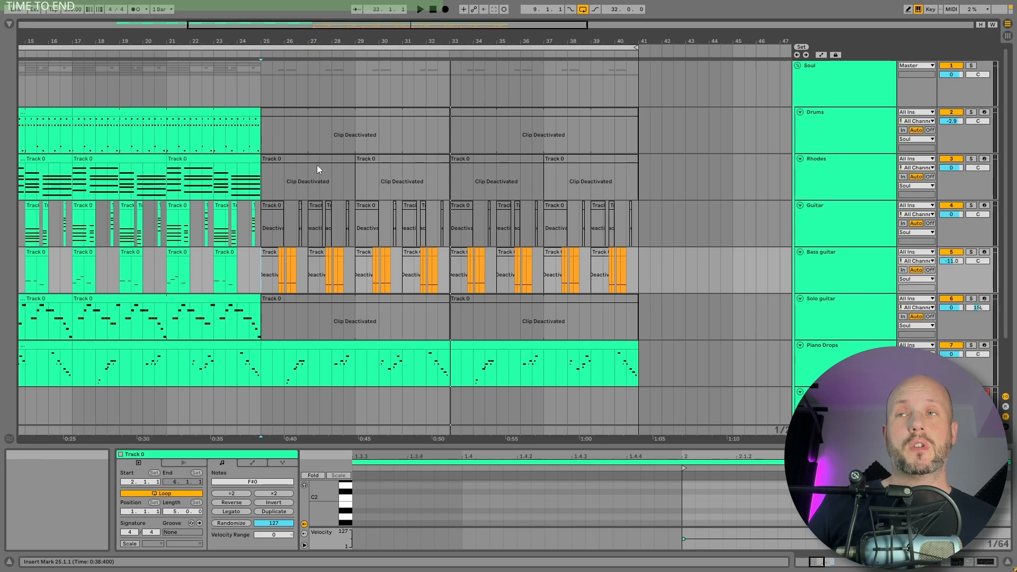
left_click(316, 158)
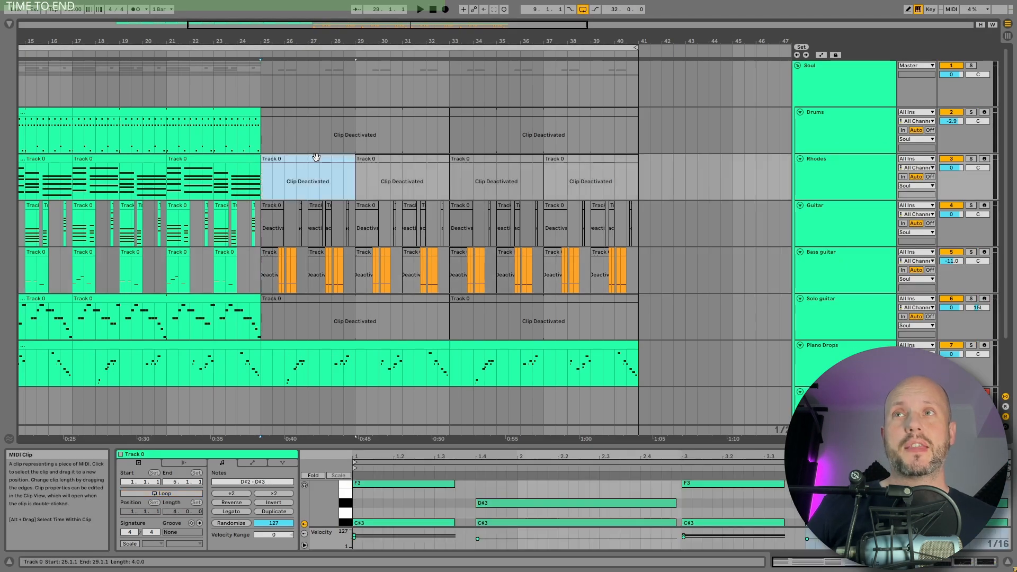
key("0")
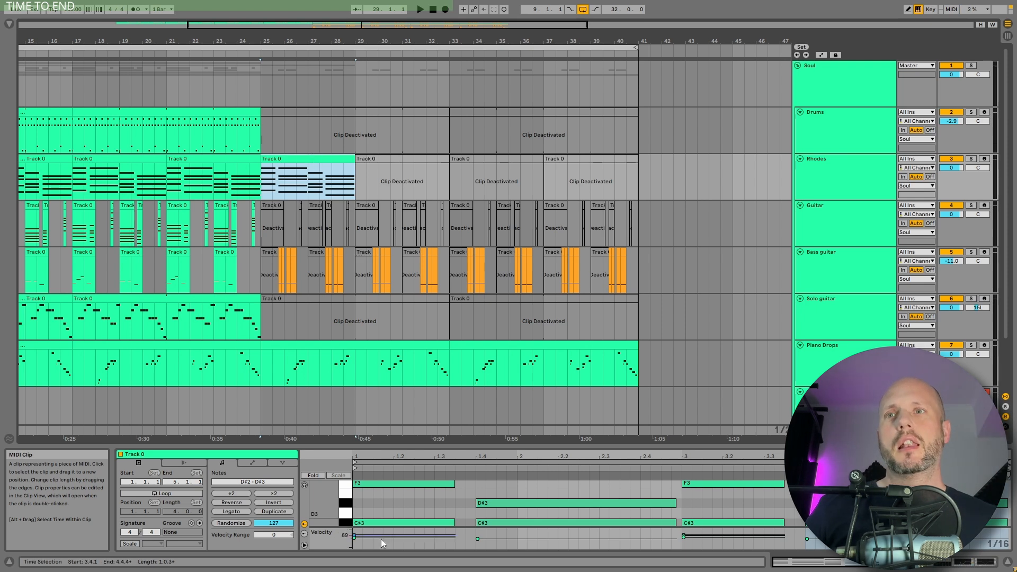
left_click_drag(465, 446, 473, 198)
scroll(412, 299, "up", 2)
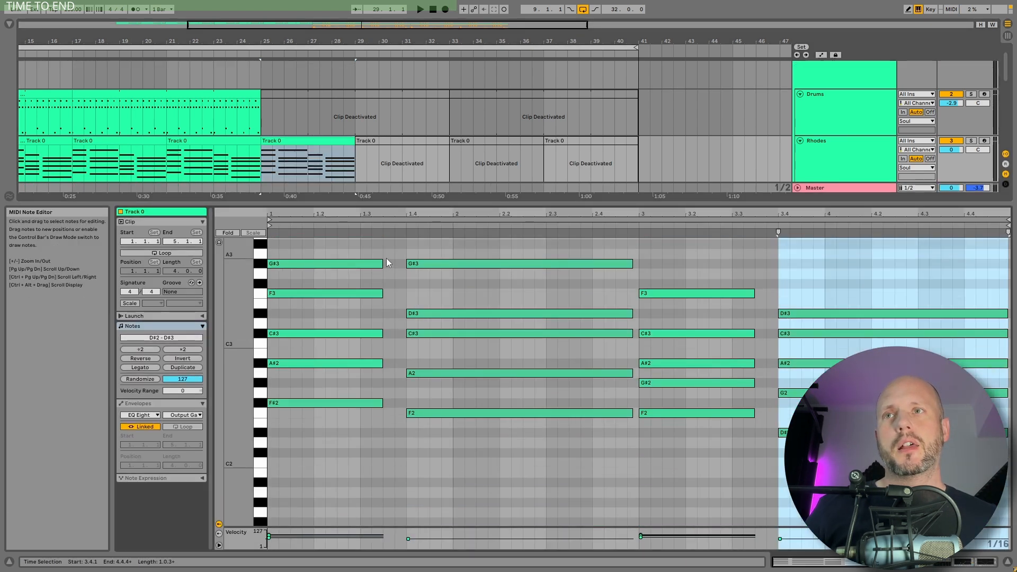
Shorten all notes of the first chord in the Rhodes clip to two sixteenths and play the result.
left_click_drag(388, 254, 380, 404)
left_click_drag(381, 264, 293, 276)
key("space")
key("space")
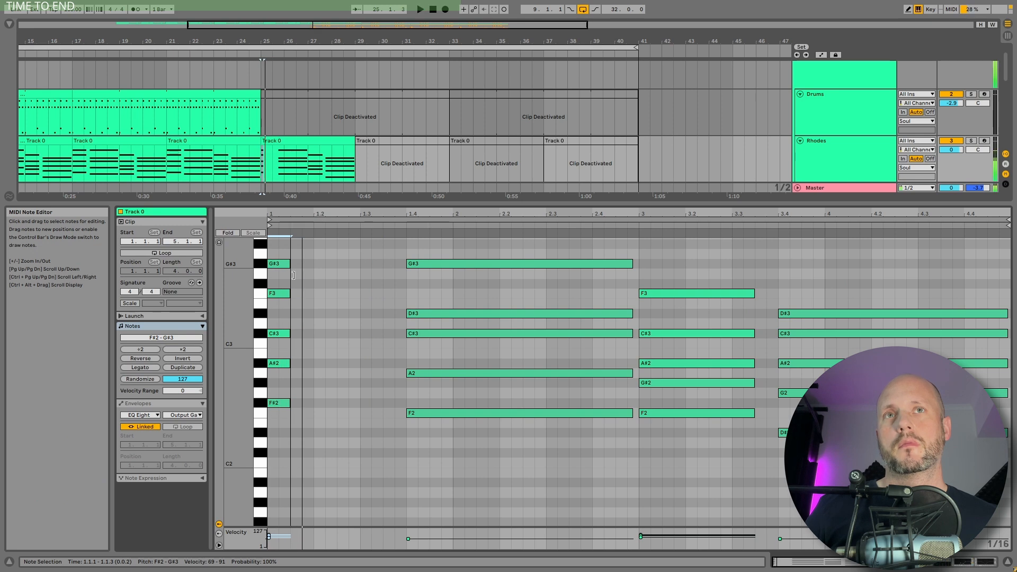
key("shift+Down")
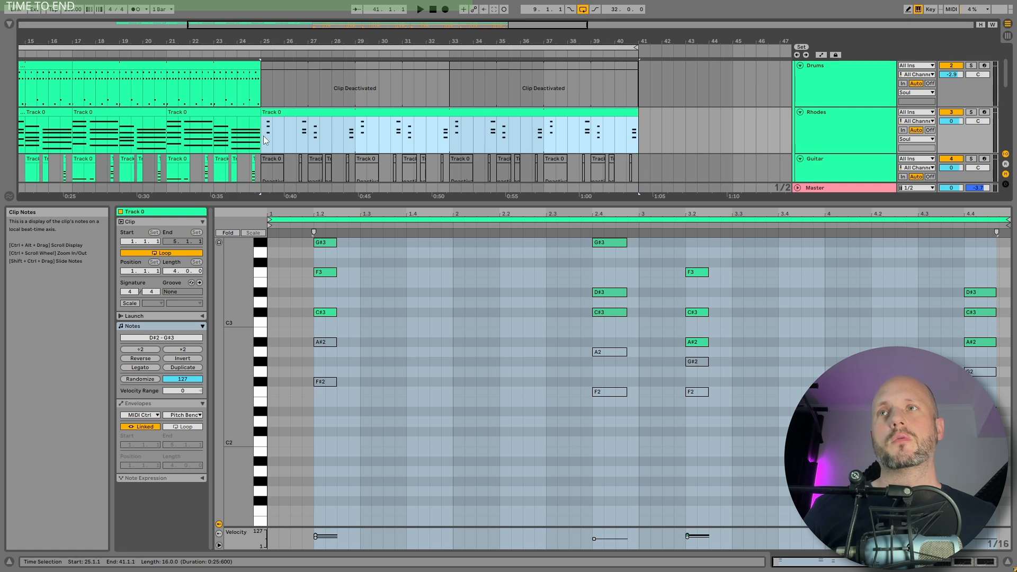
Compare the notes of the original Rhodes clip before bar 25 with the chopped clip after it, and close the note editor.
left_click(230, 132)
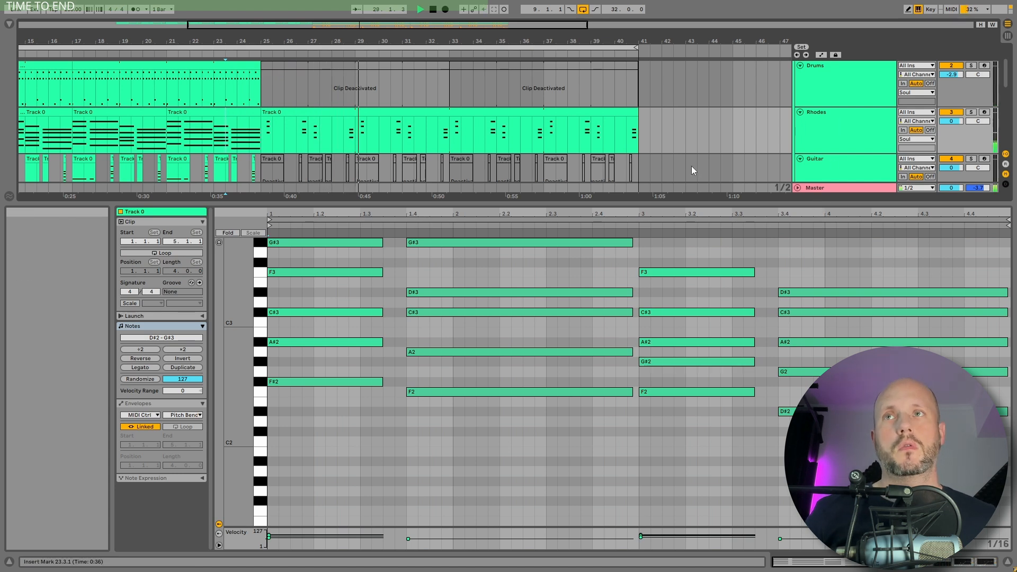
left_click(408, 111)
left_click(734, 319)
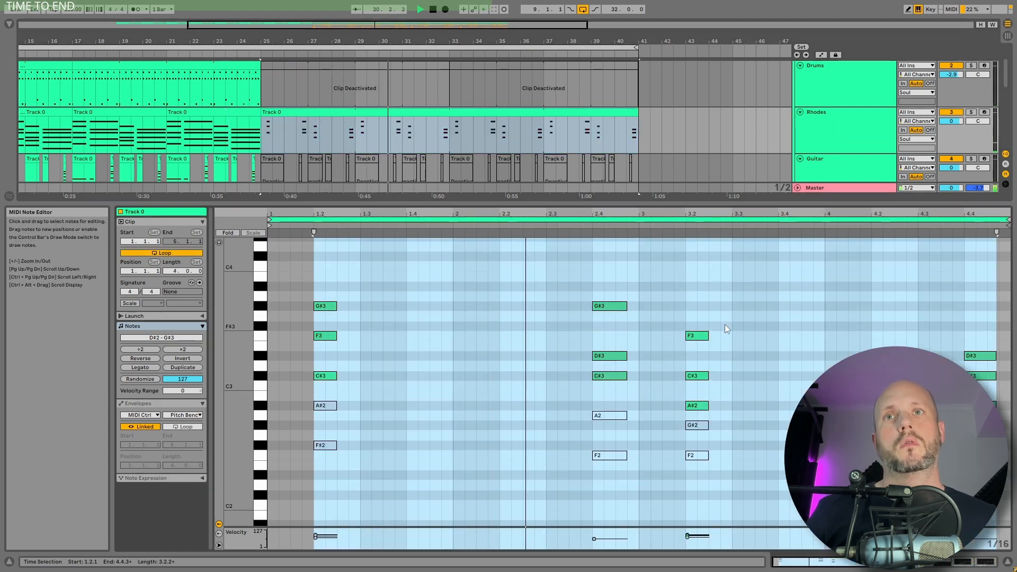
scroll(724, 324, "up", 3)
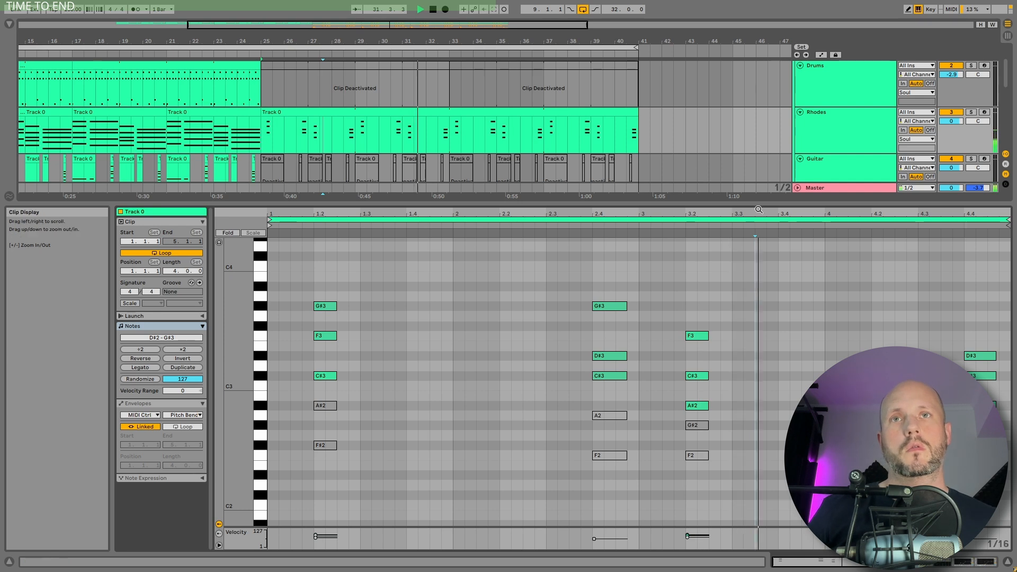
left_click_drag(761, 204, 768, 530)
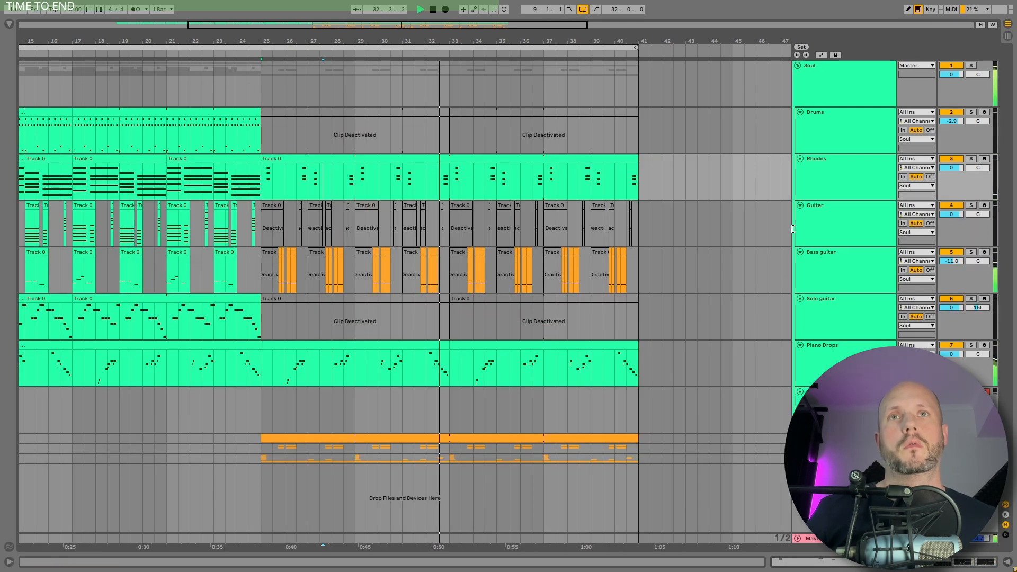
Show the Rhodes track's device chain up to its second EQ Eight and stop playback.
double_click(836, 170)
key("space")
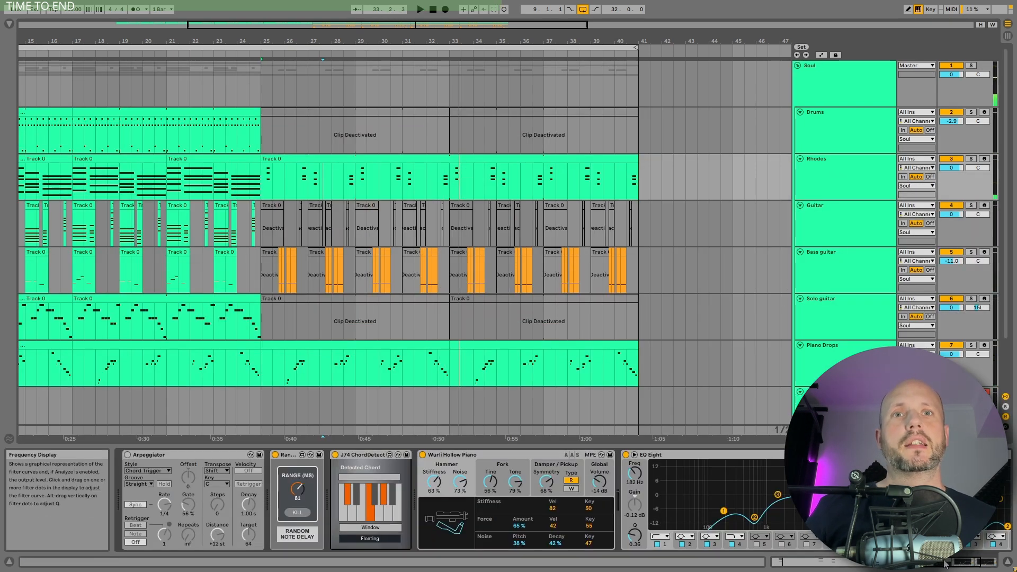
left_click(959, 565)
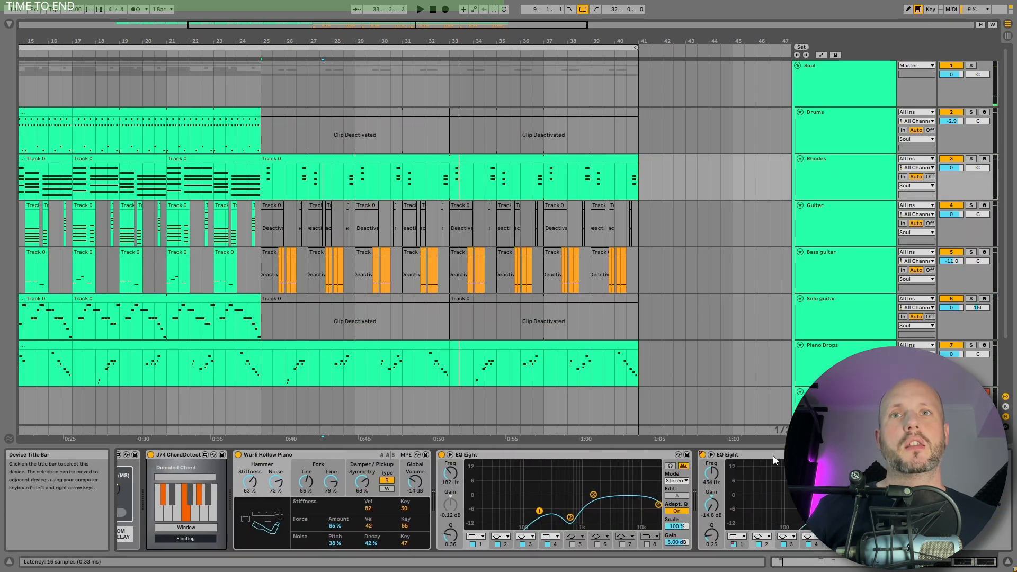
Audition the Rhodes track soloed from bar 21 with its second EQ Eight off, and from bar 25.
left_click(164, 182)
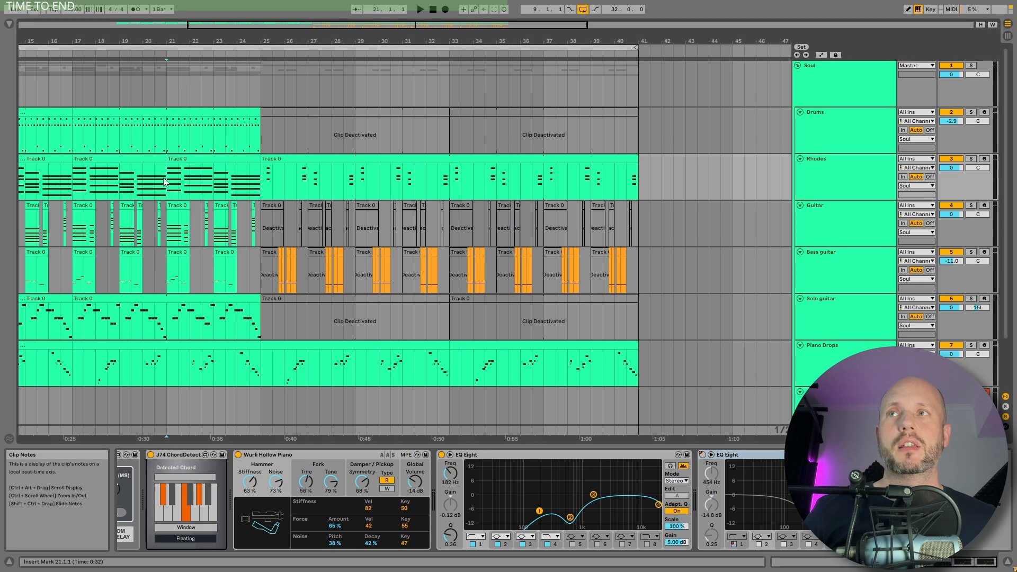
key("space")
left_click(970, 159)
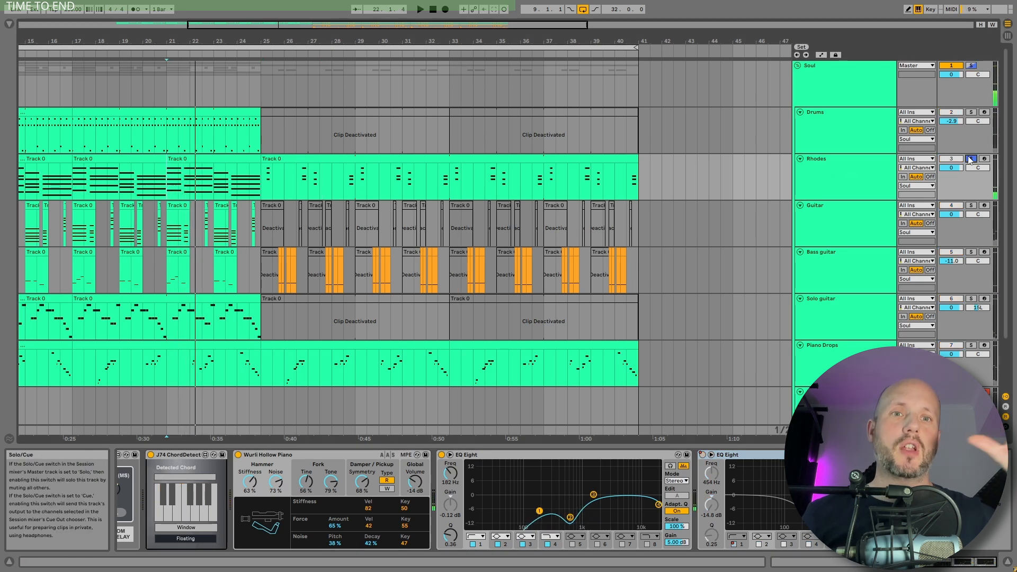
left_click(261, 179)
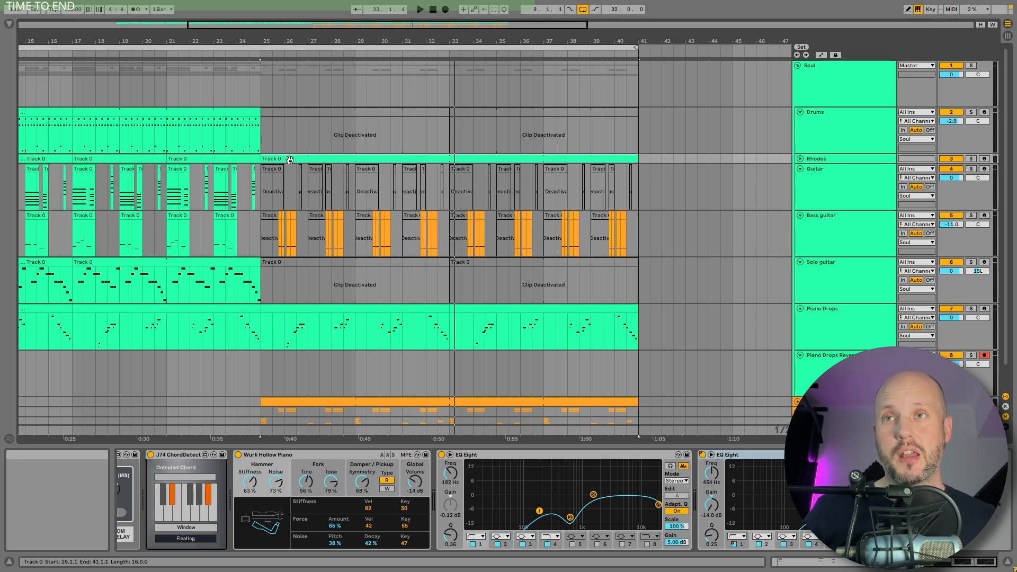
Play the soloed reversed audio clips on the Piano Drops Reverse track from bar 25.
left_click(864, 318)
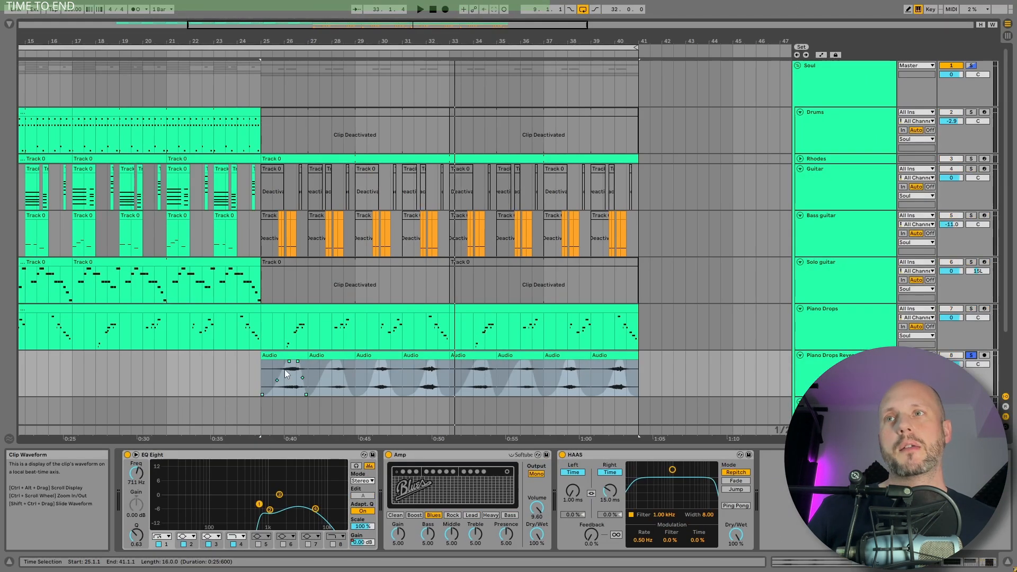
left_click(275, 358)
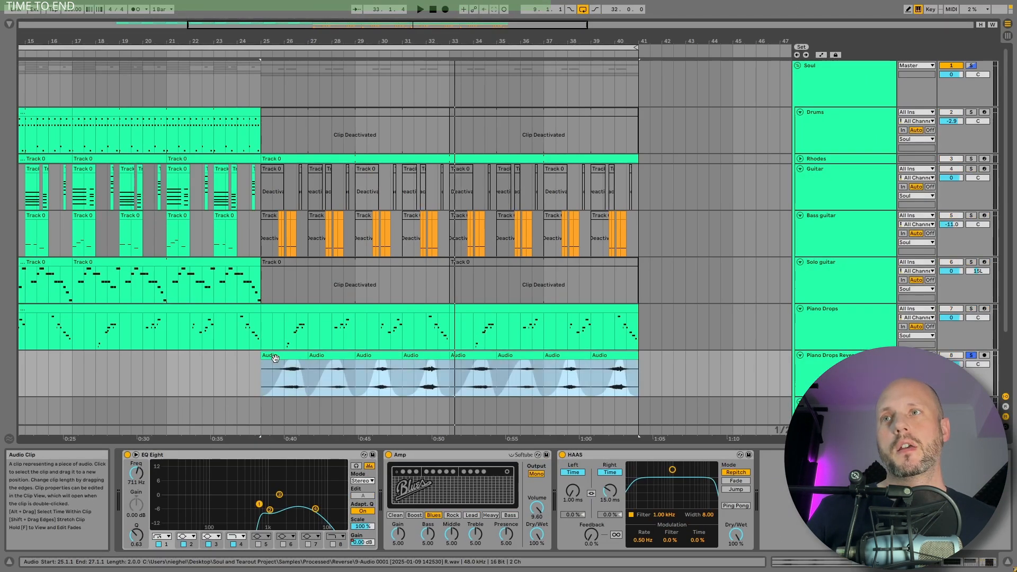
left_click(274, 358)
key("space")
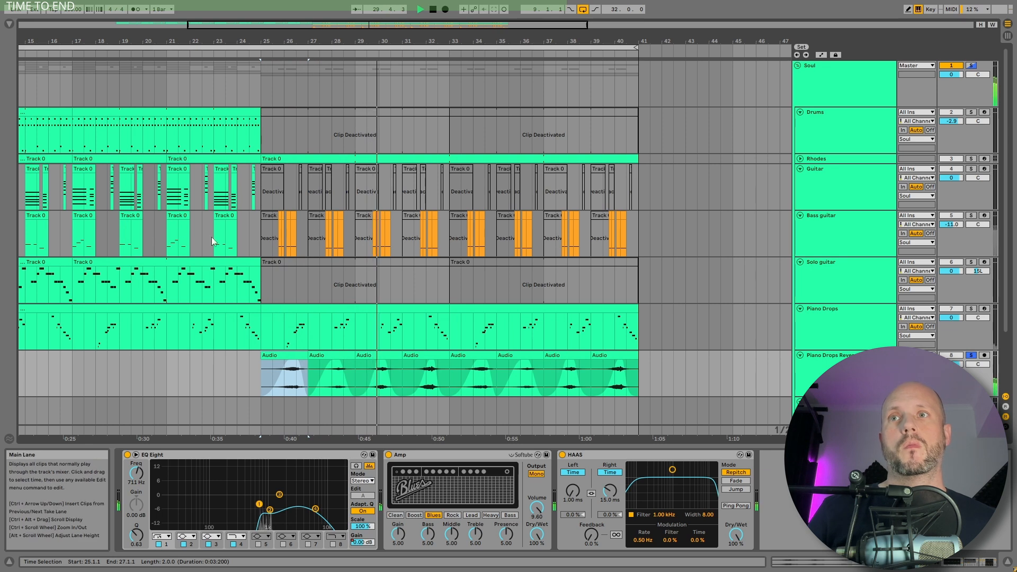
Deactivate both Piano Drops clips between bars 25 and 41.
left_click(385, 312)
key("0")
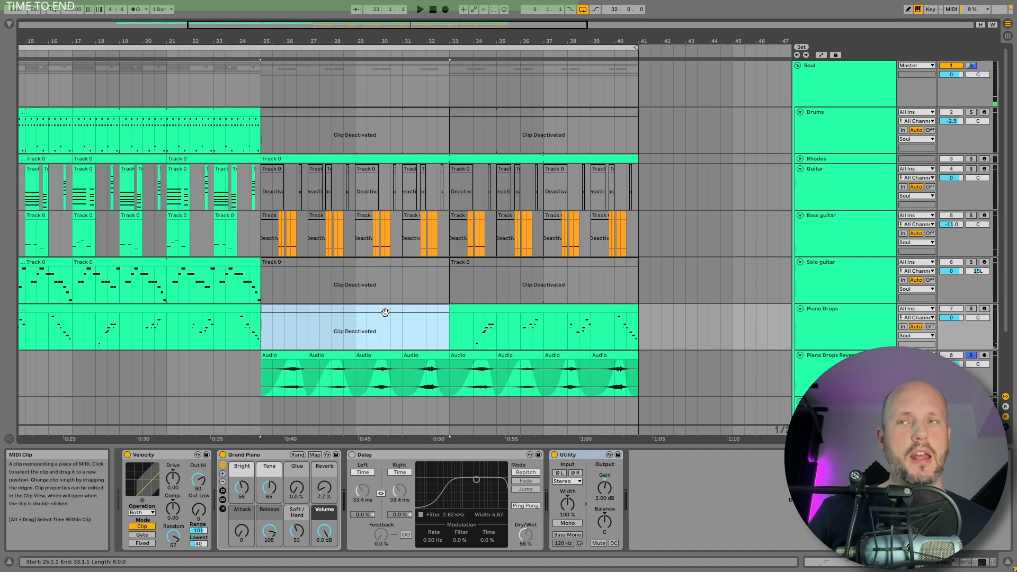
left_click(531, 306)
key("0")
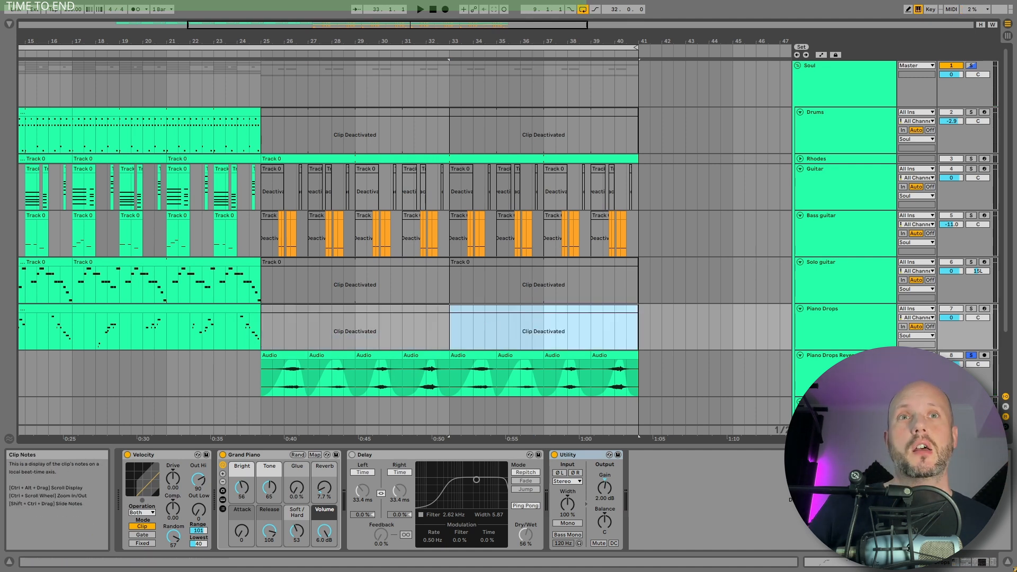
Play the full mix from bar 25 with the reversed piano clips, and select the Piano Drops Reverse track.
left_click(280, 356)
key("space")
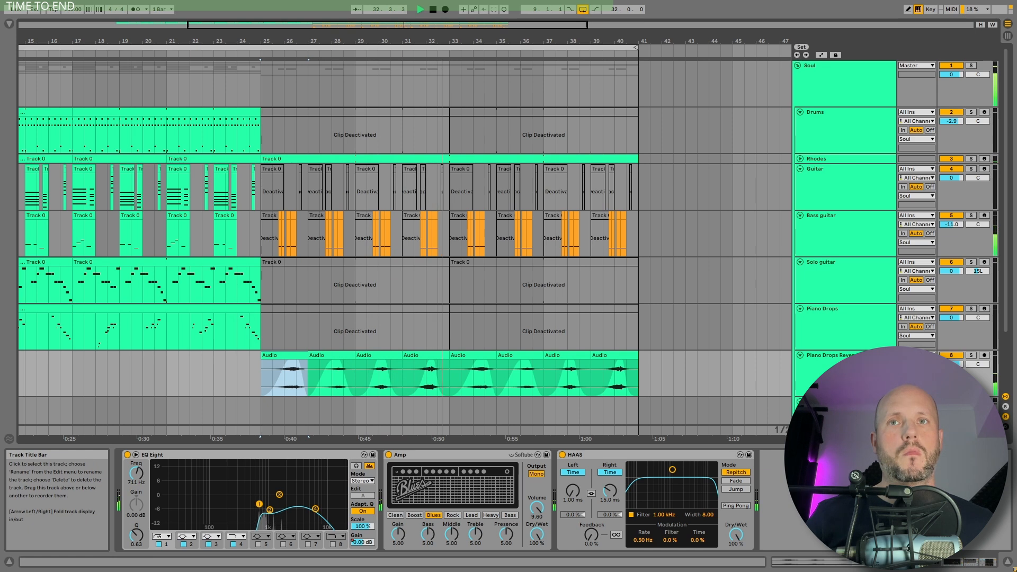
left_click(861, 373)
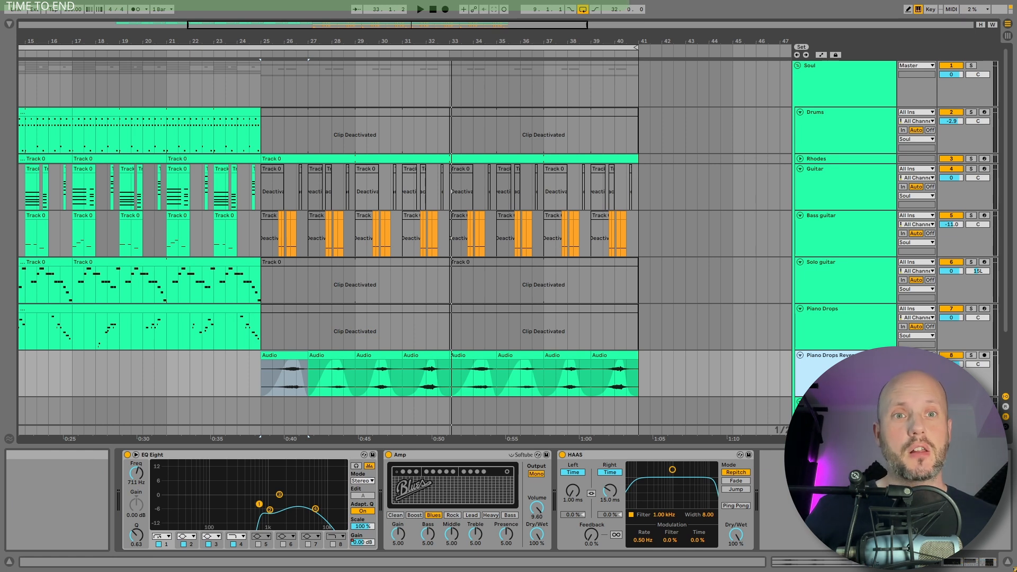
Collapse the Soul group and show the DRUMS track's devices.
left_click(822, 73)
left_click(797, 64)
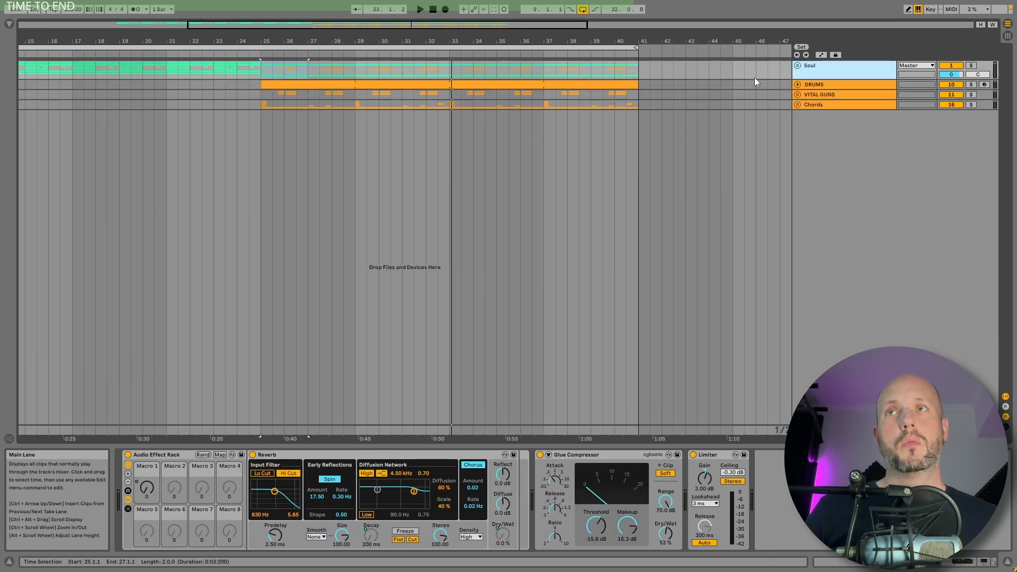
left_click(829, 86)
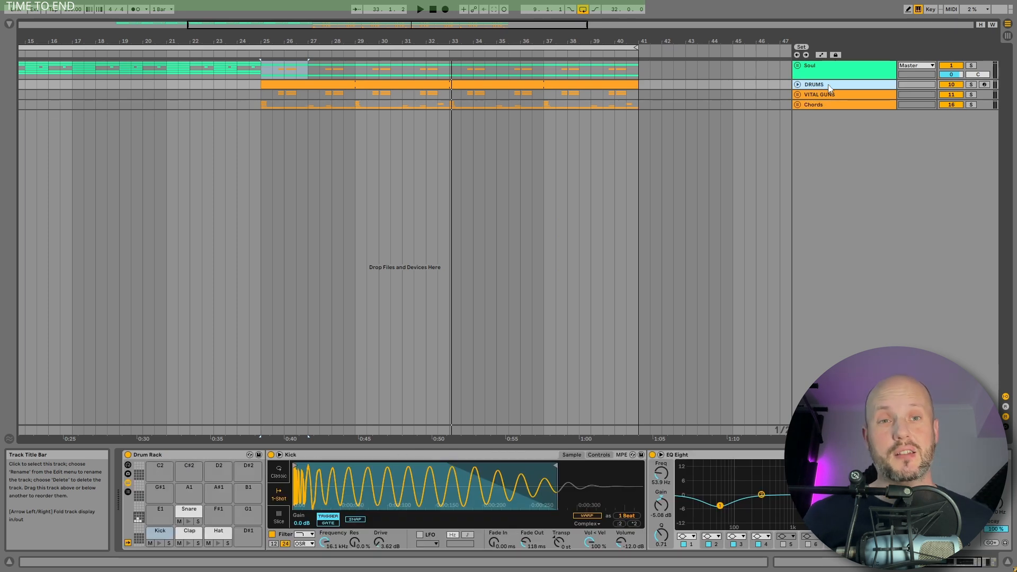
Play the full mix from bar 25 with the drums, guns and chords layered over the soul parts.
left_click(258, 96)
key("space")
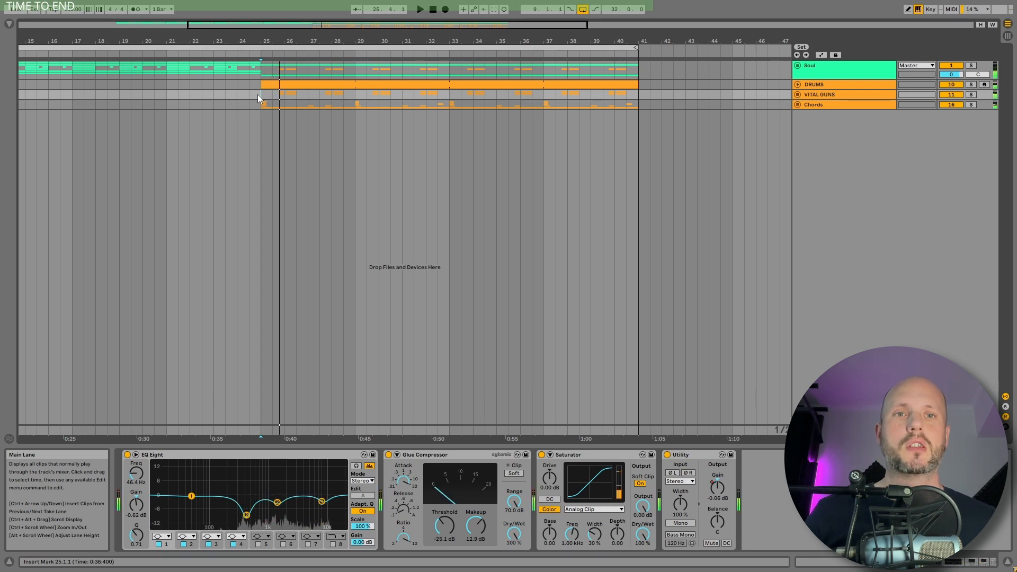
left_click(296, 104)
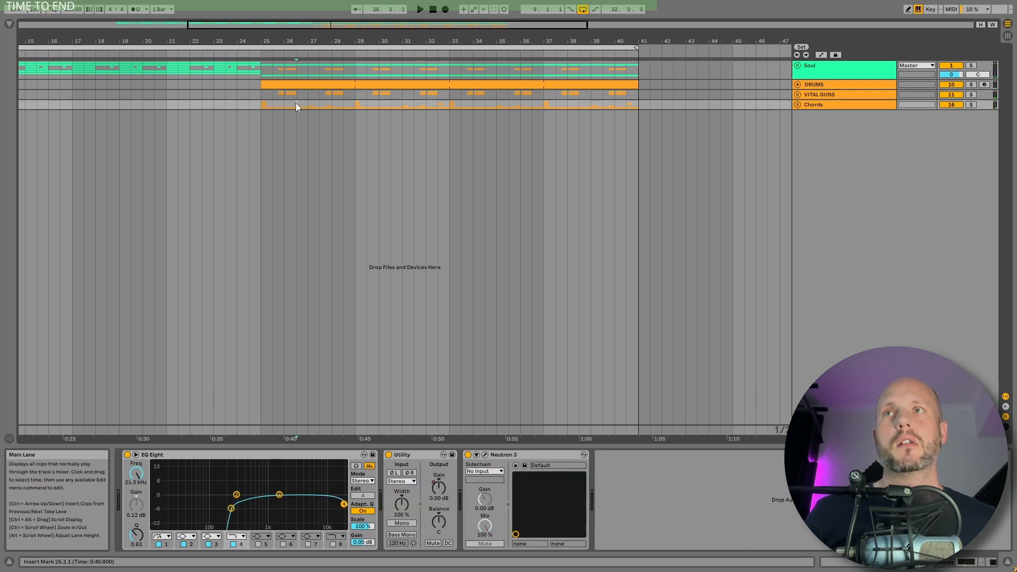
key("space")
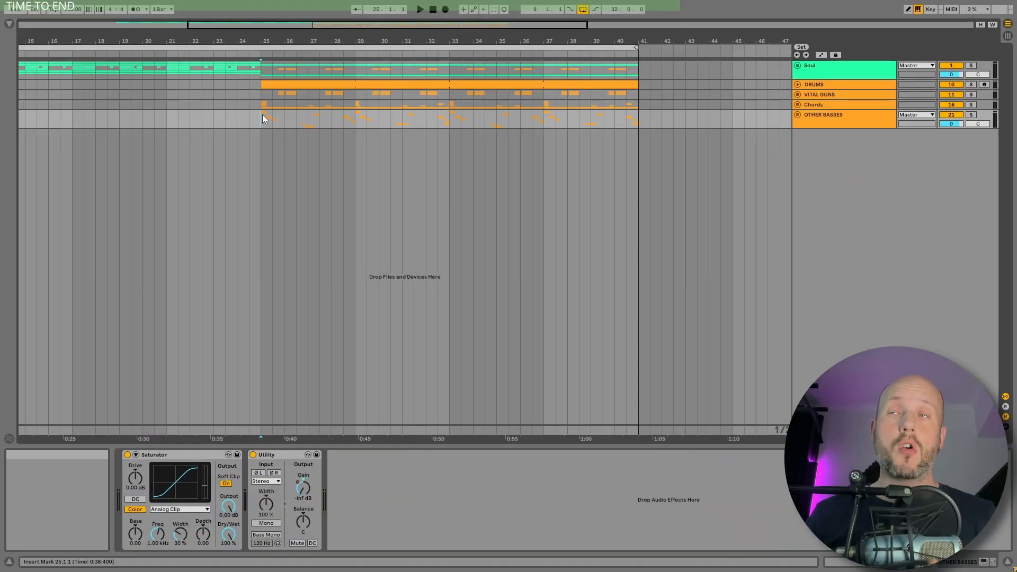
Unfold the OTHER BASSES group and inspect its 24 Serum_x64 and VITAL GUN RES tracks around bar 25.
key("u")
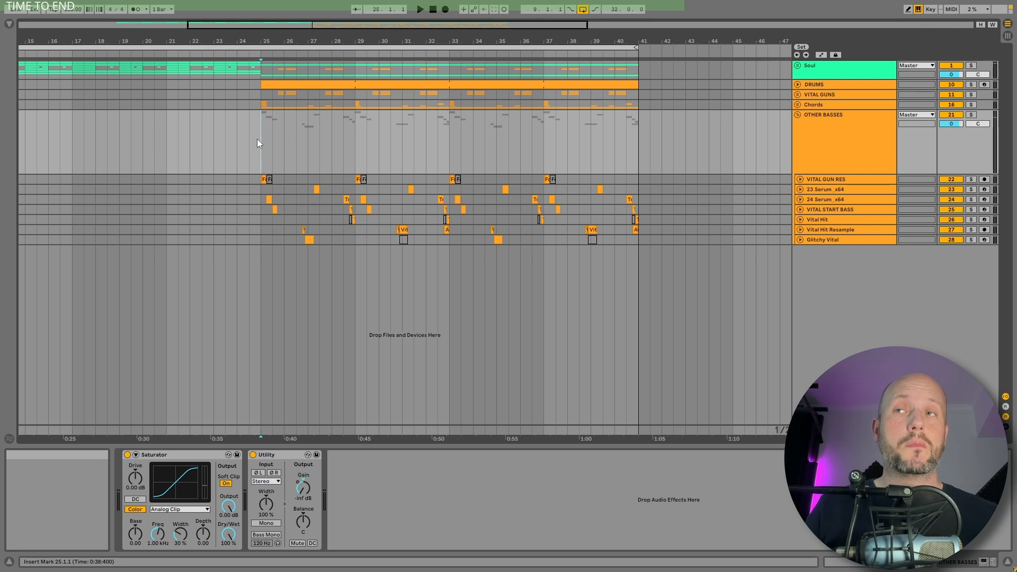
left_click(275, 209)
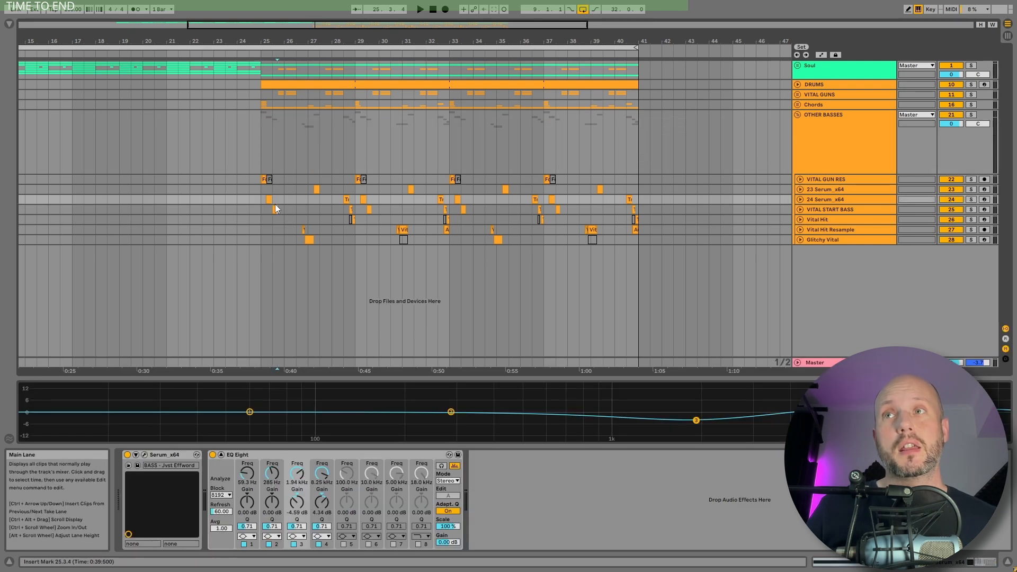
left_click(263, 179)
left_click(259, 184)
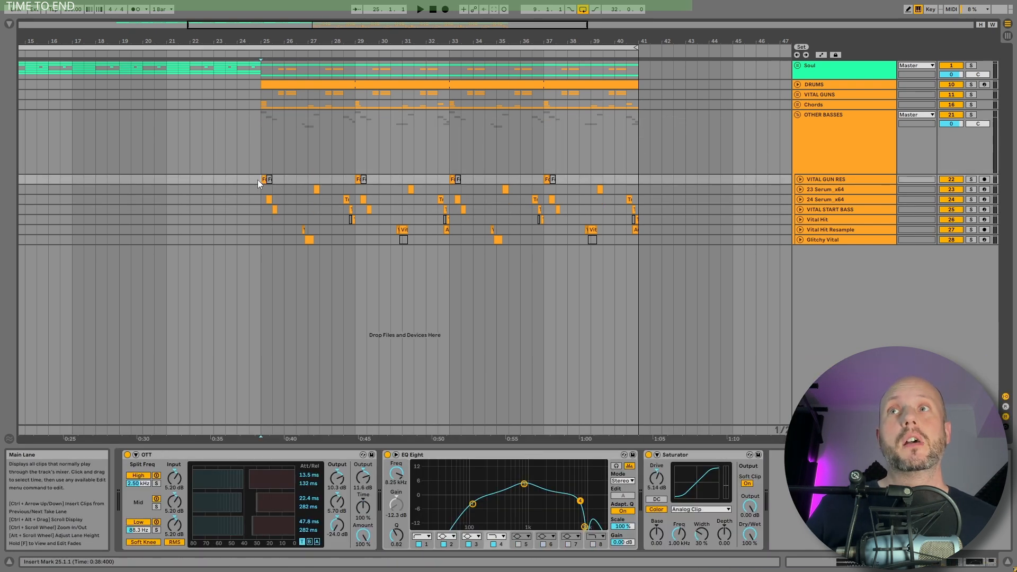
Fold the OTHER BASSES group and play the full mix from bar 25 with the basses included.
left_click(799, 115)
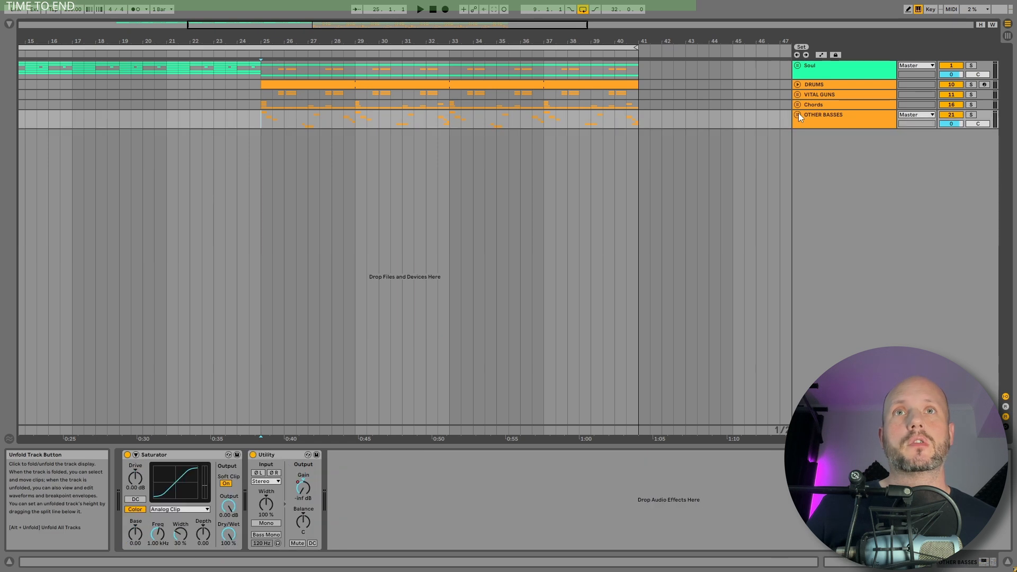
key("space")
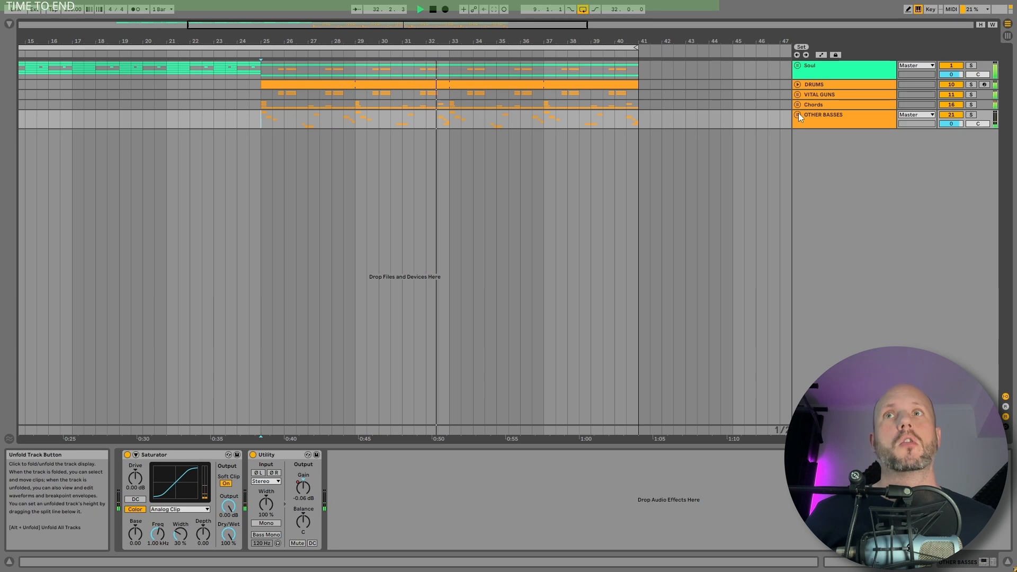
left_click(827, 119)
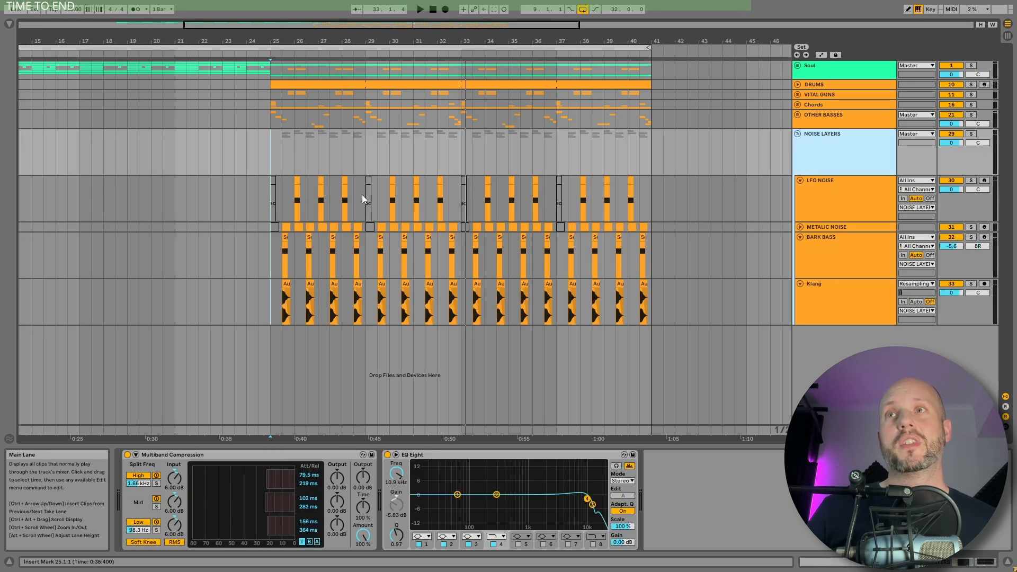
Solo the NOISE LAYERS group and play it from the LFO NOISE clip at bar 26 and from the first active METALIC NOISE clip.
left_click(297, 201)
left_click(971, 134)
key("space")
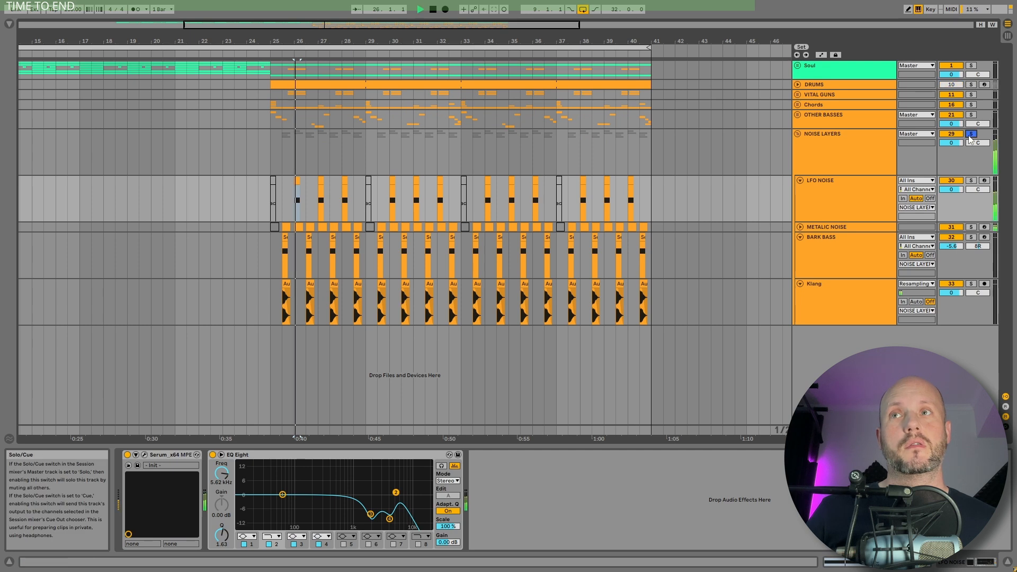
left_click(285, 228)
key("space")
key("space")
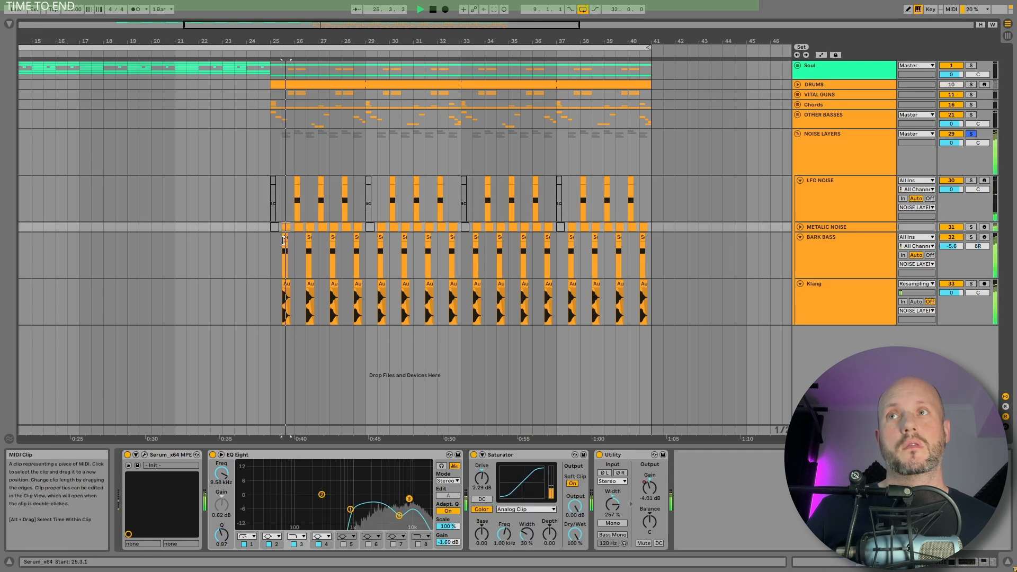
Audition the BARK BASS clip and the METALIC NOISE and LFO NOISE tracks in solo, and show the Klang track's devices.
left_click(284, 239)
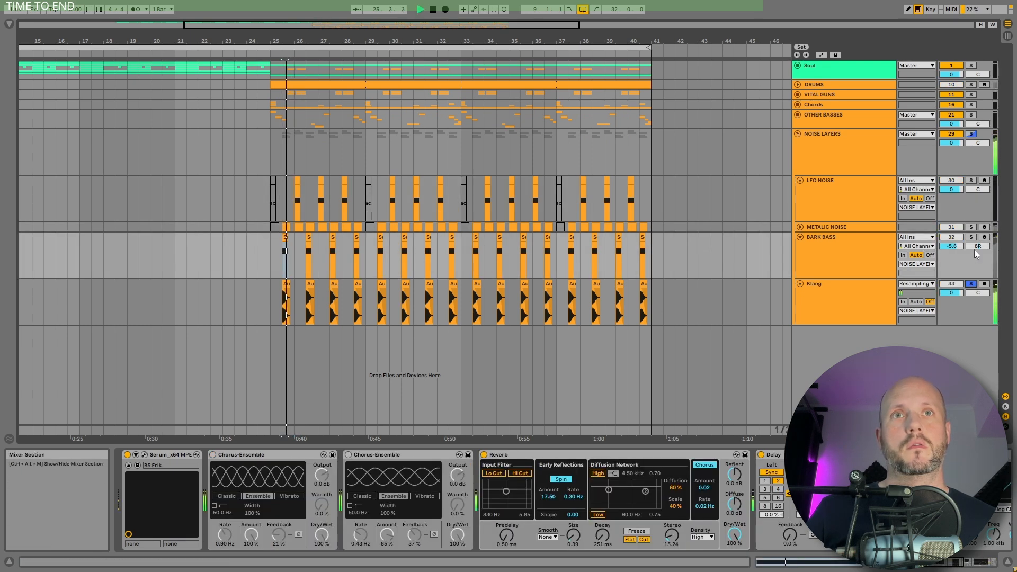
left_click(971, 227)
left_click(971, 183)
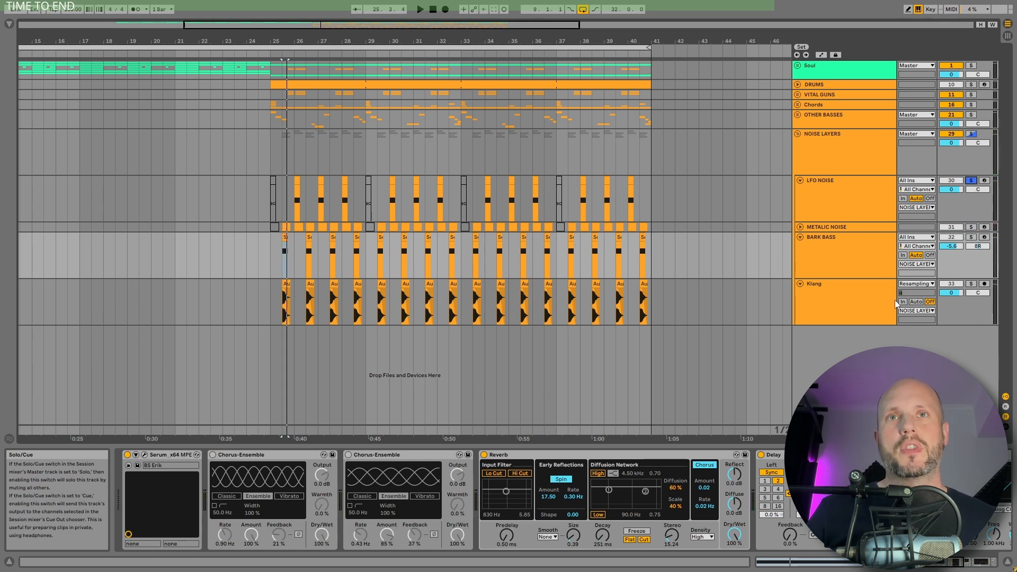
left_click(850, 305)
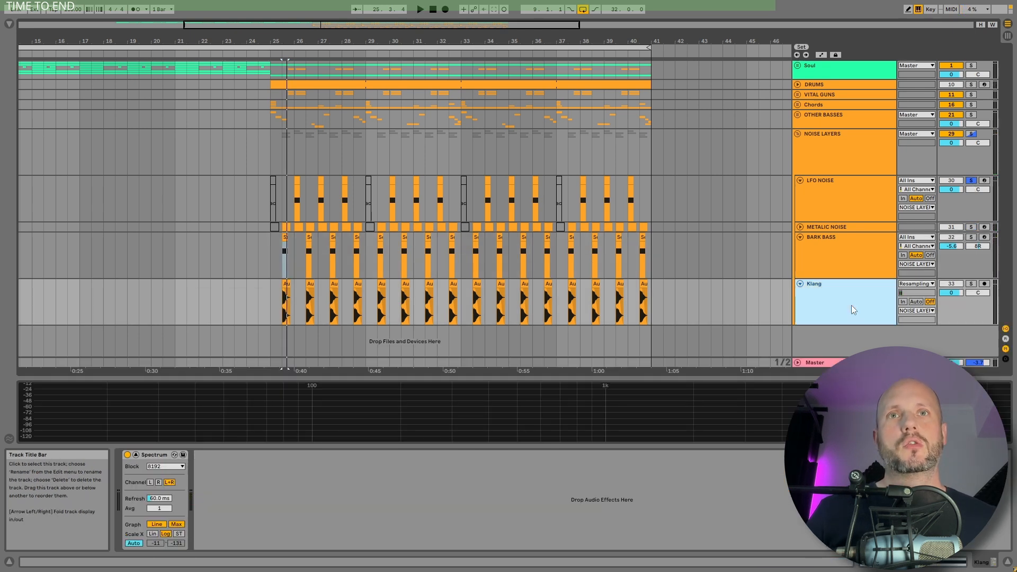
Clear the LFO NOISE solo, play the full mix from bar 25 and fold the NOISE LAYERS group.
left_click(972, 182)
left_click(271, 137)
key("space")
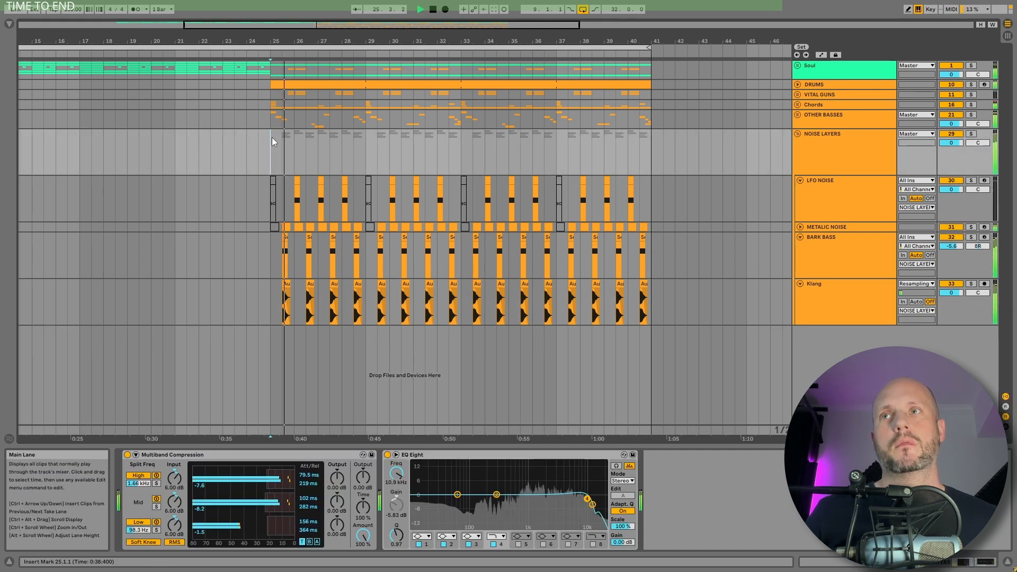
left_click(797, 139)
left_click(797, 133)
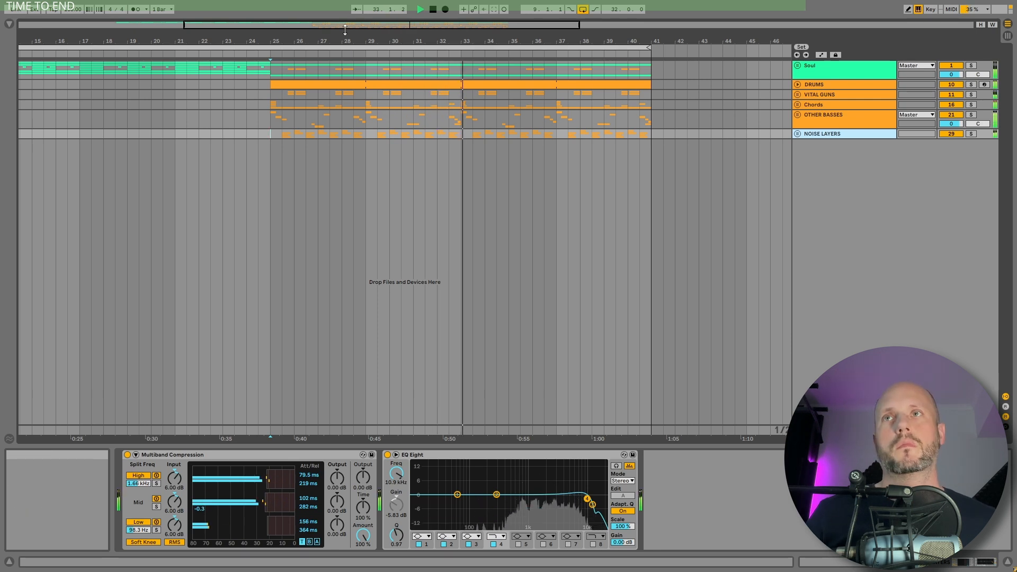
key("space")
Show the whole arrangement and examine Macro 1 in the Soul group's Audio Effect Rack.
left_click_drag(345, 30, 388, 26)
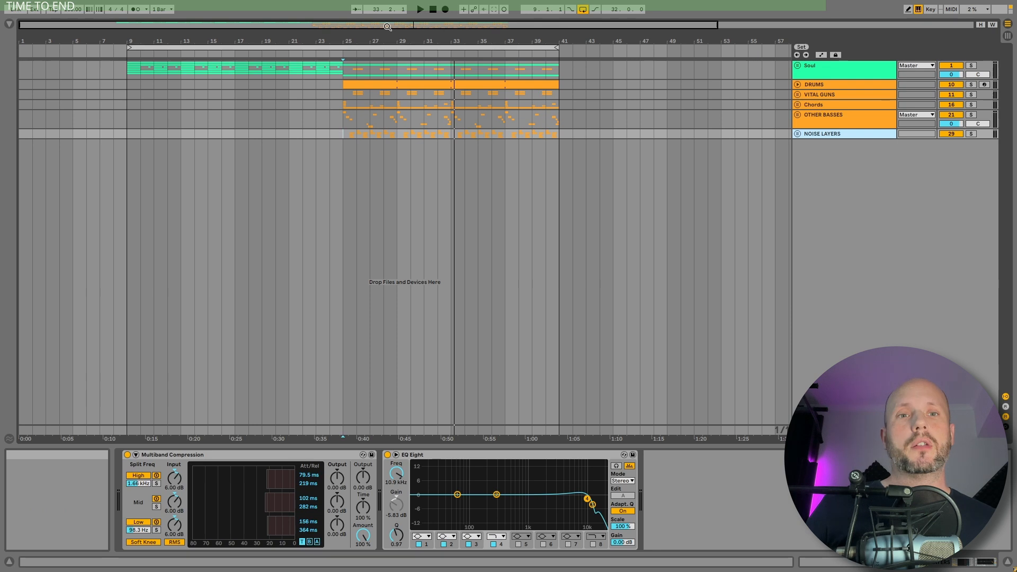
left_click(833, 66)
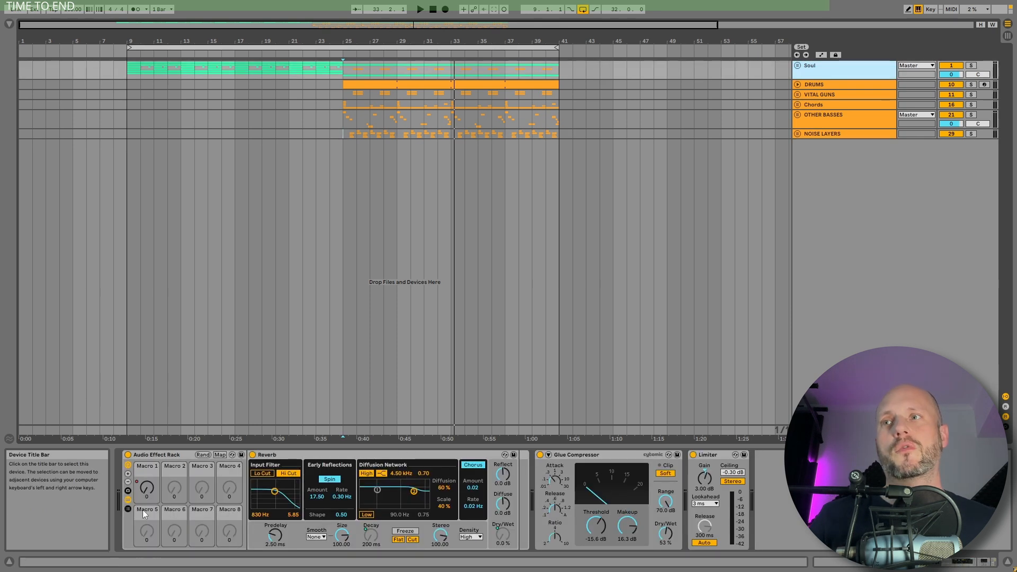
left_click(147, 492)
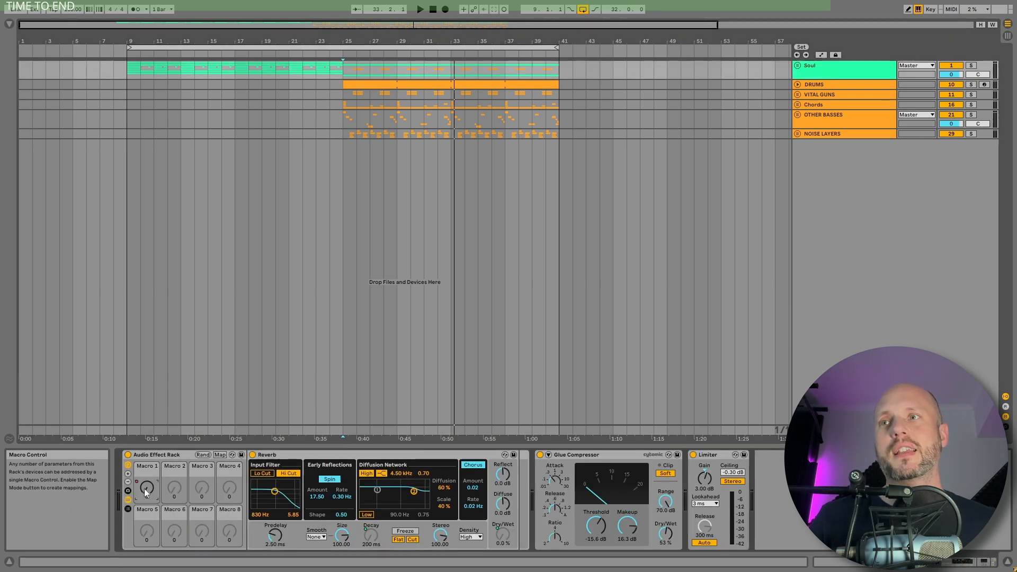
Unfold and solo the Soul group, show its Macro 1 automation and play from bar 21.
left_click(798, 66)
left_click(970, 65)
left_click(299, 135)
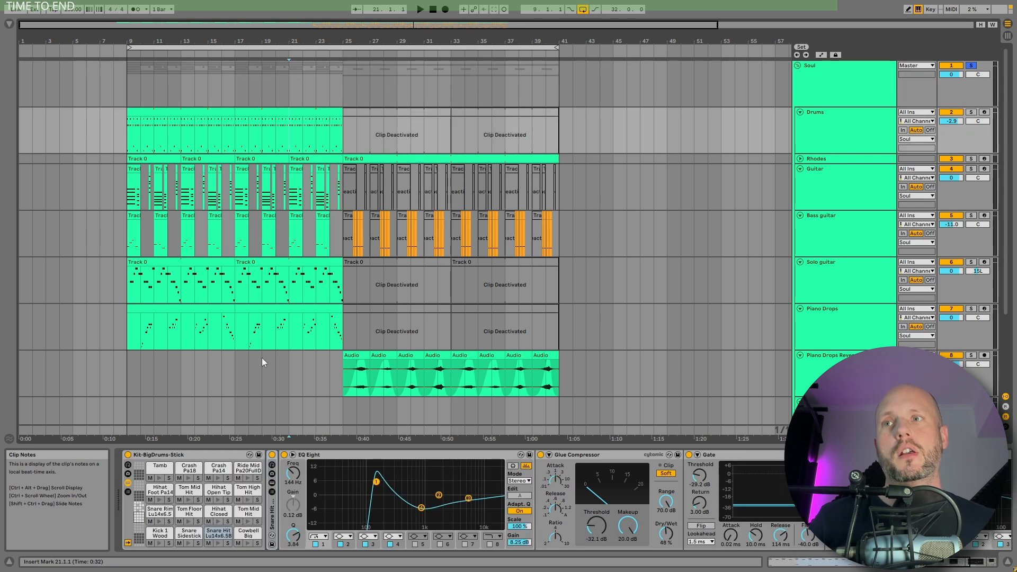
left_click(291, 87)
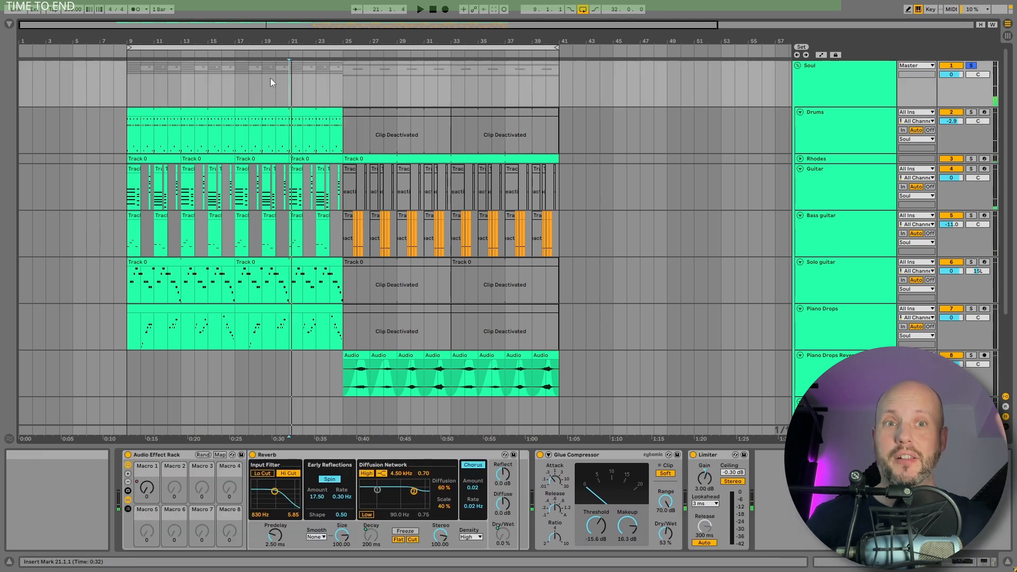
key("a")
key("space")
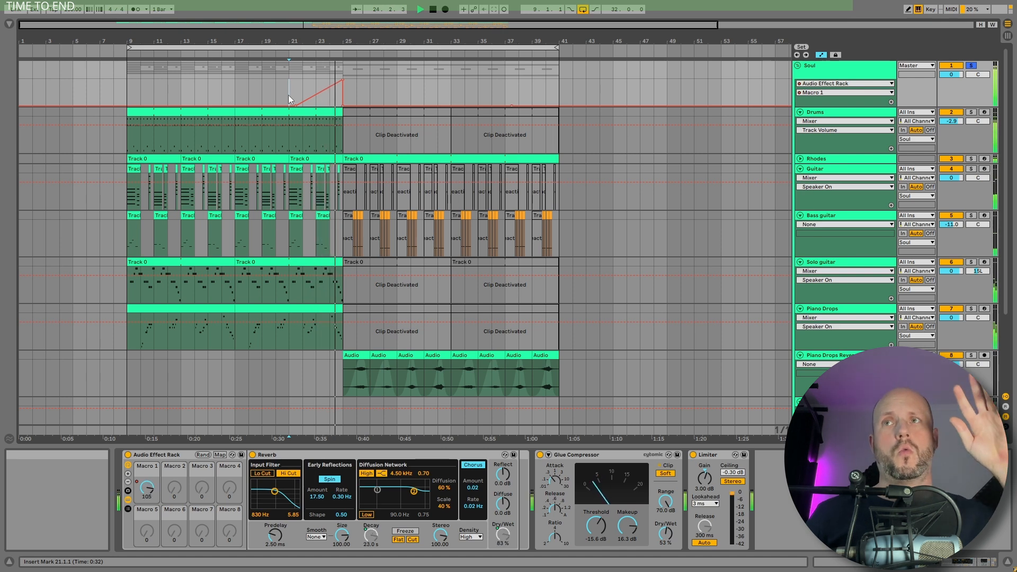
Stop playback, hide the automation lanes and fold the Soul group.
key("space")
key("a")
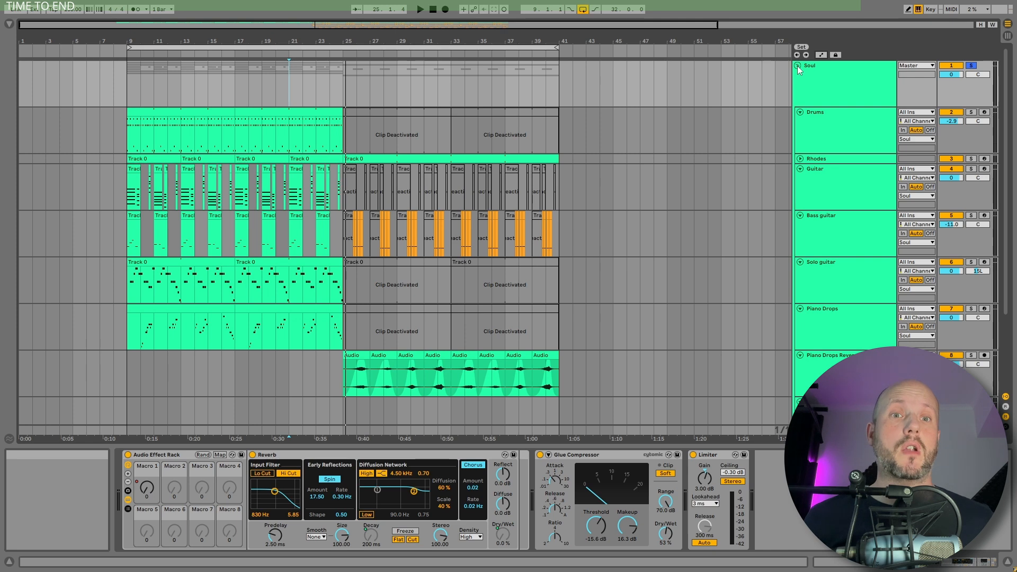
left_click(798, 67)
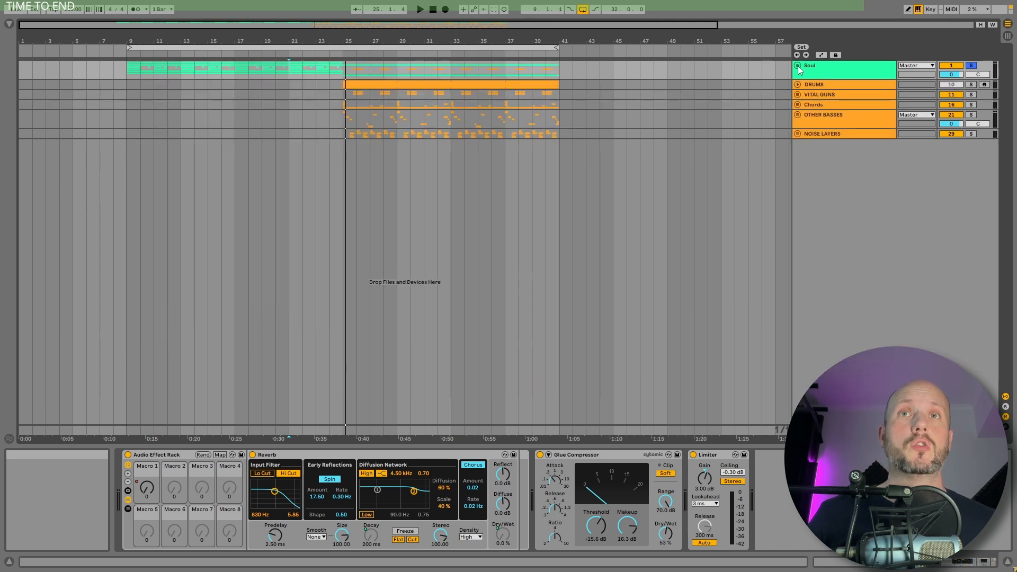
Select the DRUMS track and play the arrangement from within the drop.
left_click(828, 84)
left_click(370, 83)
key("space")
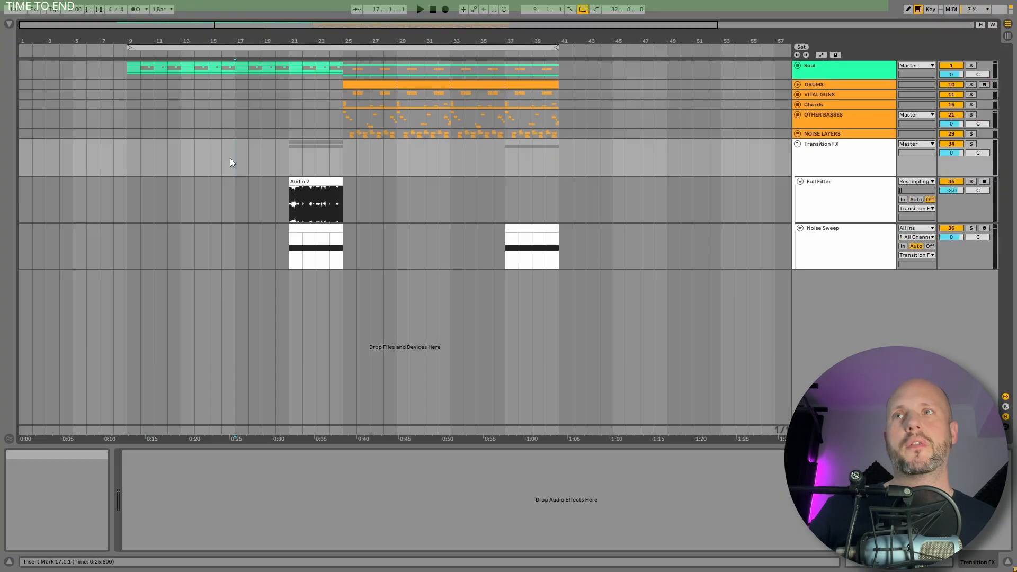
Play the full mix with the Transition FX from bar 20 through into the drop.
left_click(279, 154)
key("space")
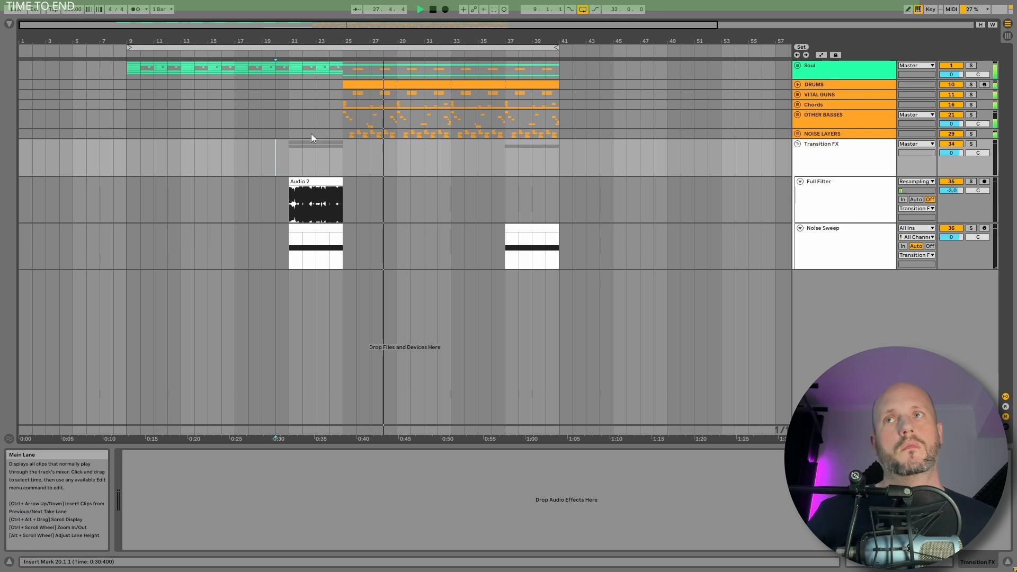
left_click(330, 121)
key("space")
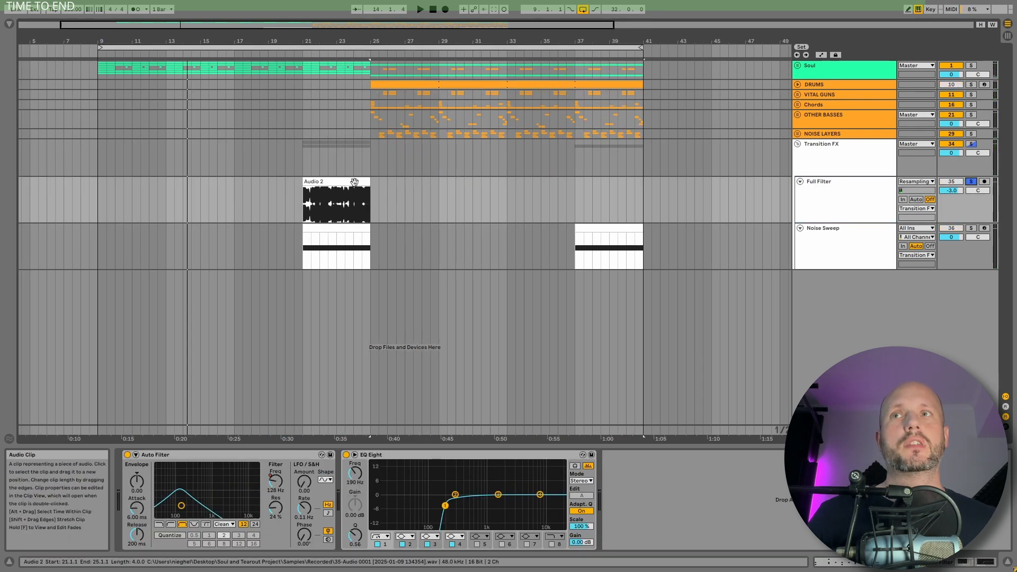
Play the soloed Full Filter audio clip from bar 21 to bar 25 to hear its Auto Filter sweep.
left_click(343, 188)
left_click(312, 169)
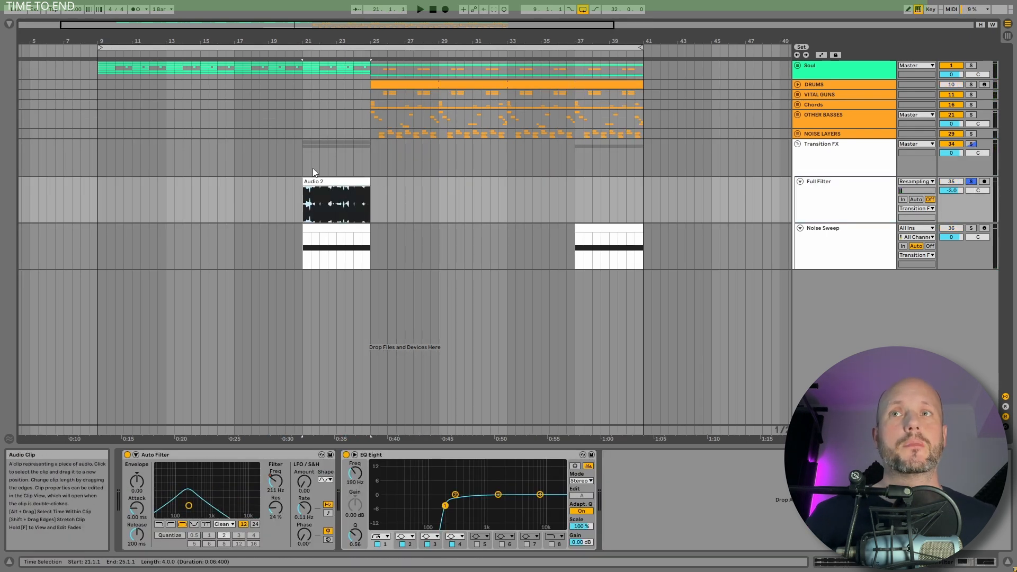
key("space")
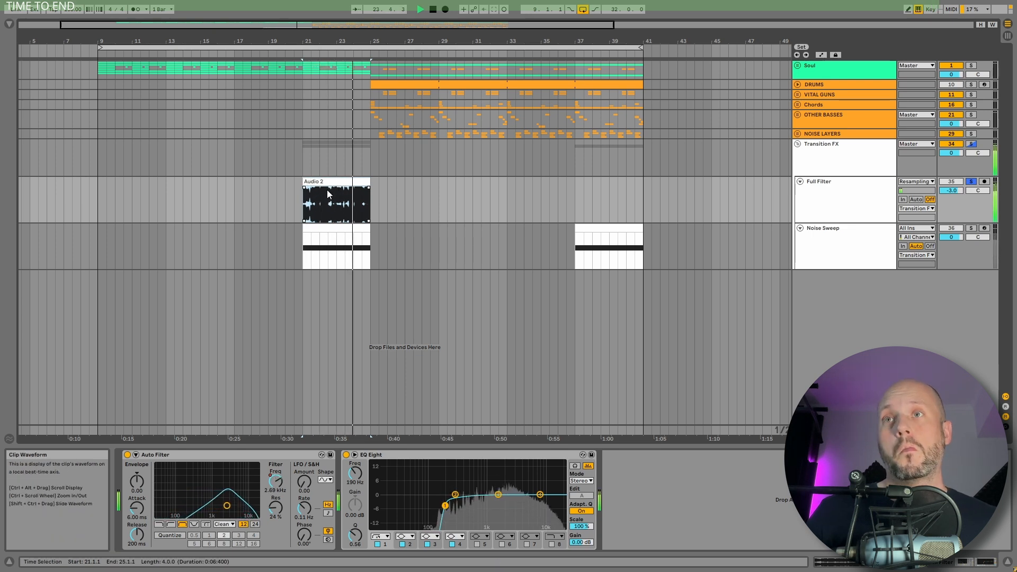
key("space")
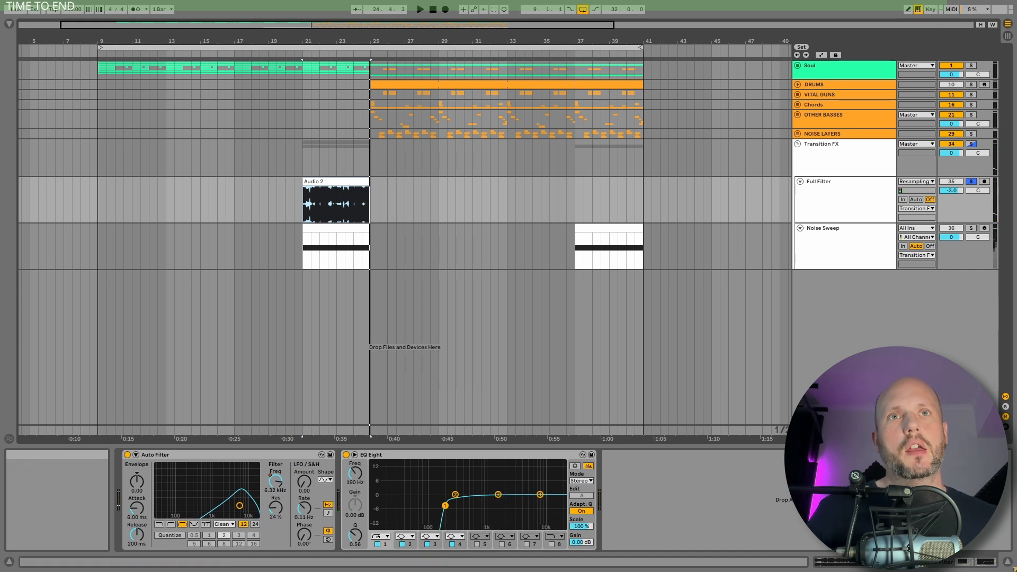
Solo the Noise Sweep track, play its first clip from bar 21 and examine the Utility gain.
left_click(971, 228)
left_click(357, 230)
key("space")
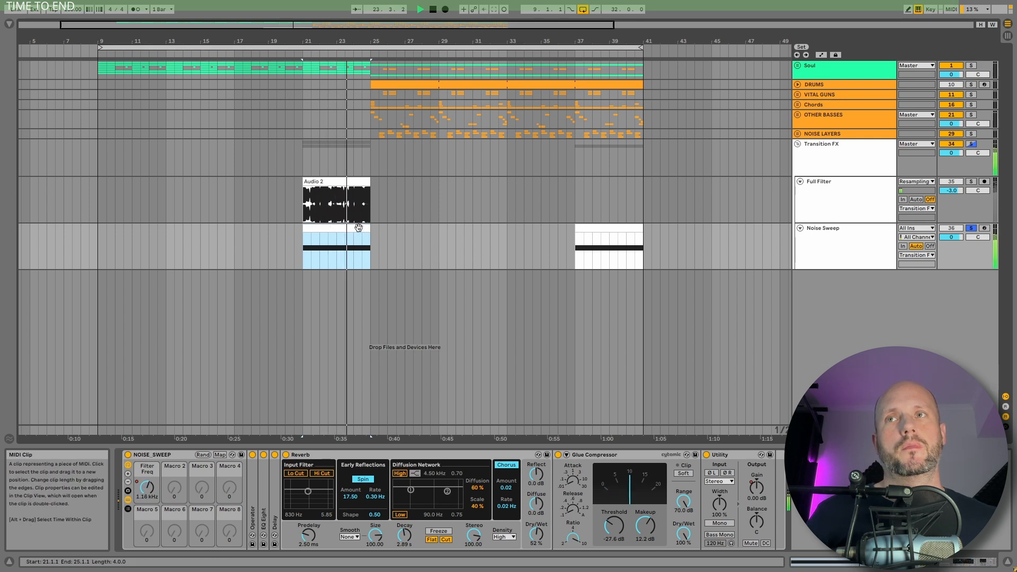
key("space")
left_click(756, 488)
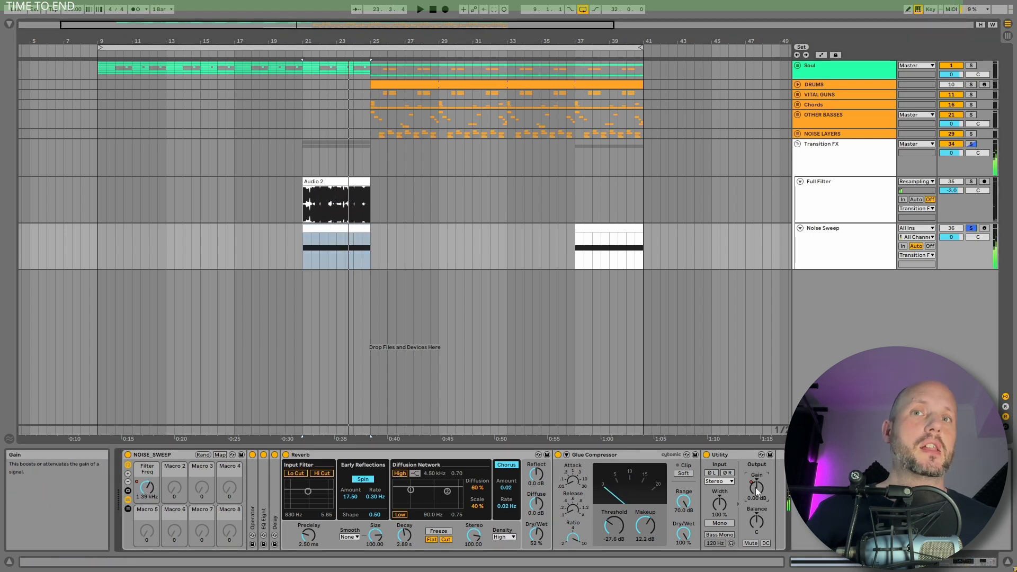